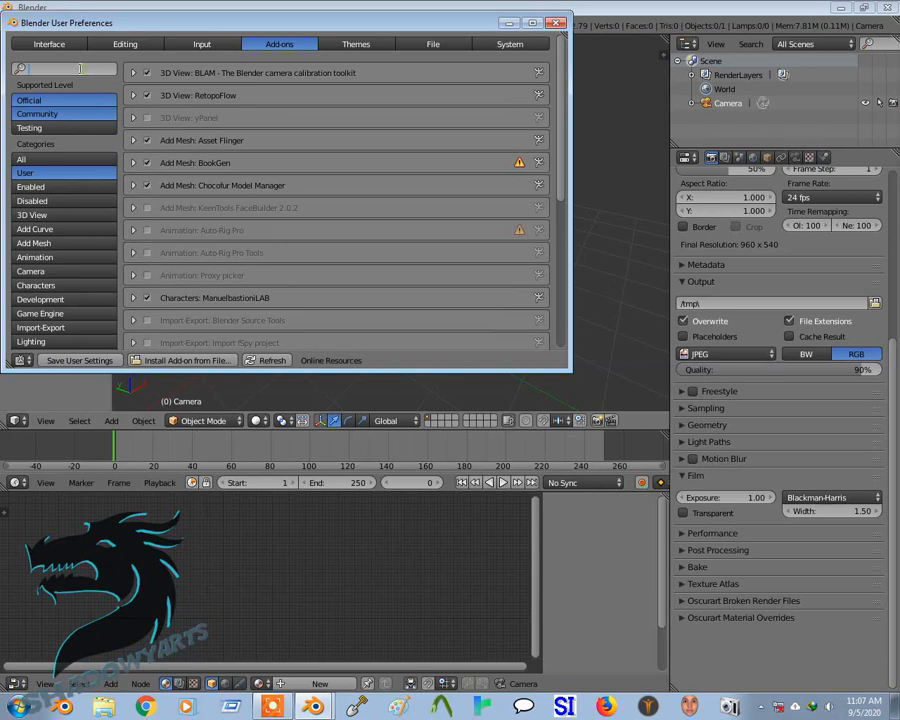
Search the add-ons for "extra" across all categories and testing levels, check the Add Mesh: Extra Objects details, and close the preferences.
text(ext)
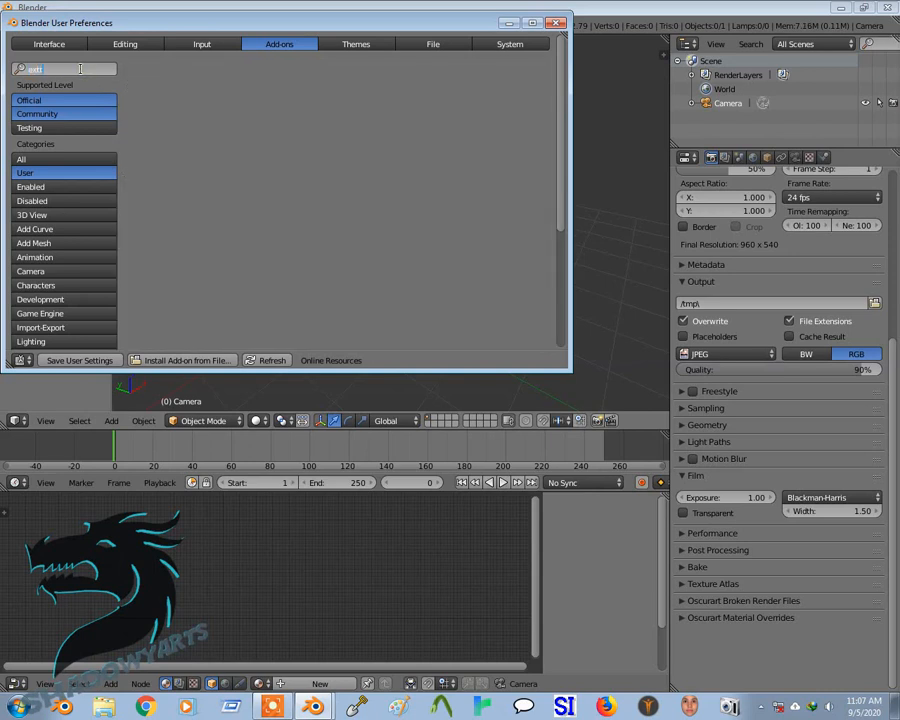
text(ra)
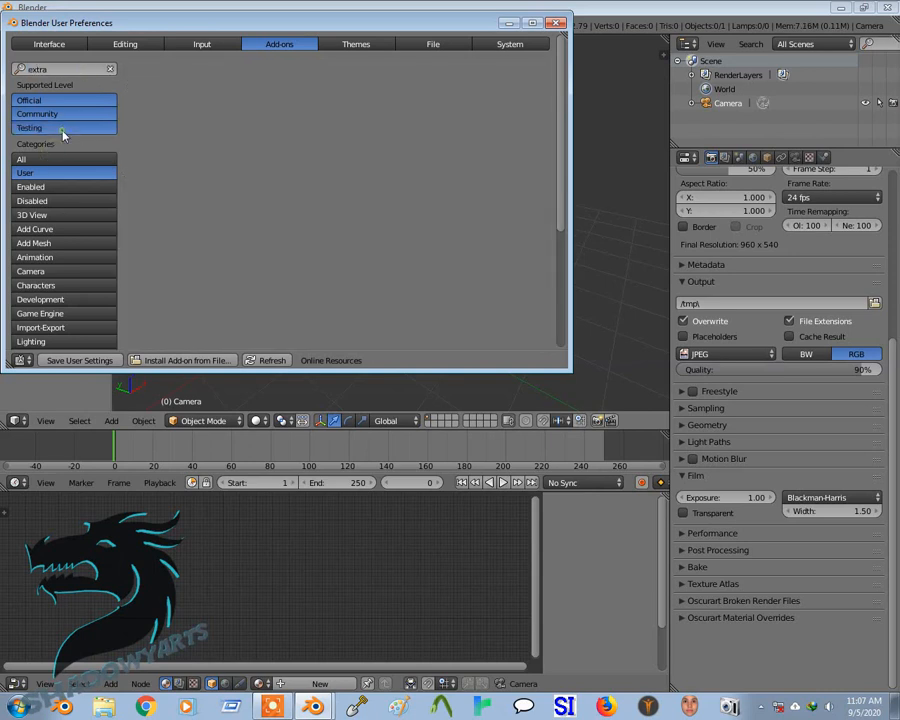
click(60, 160)
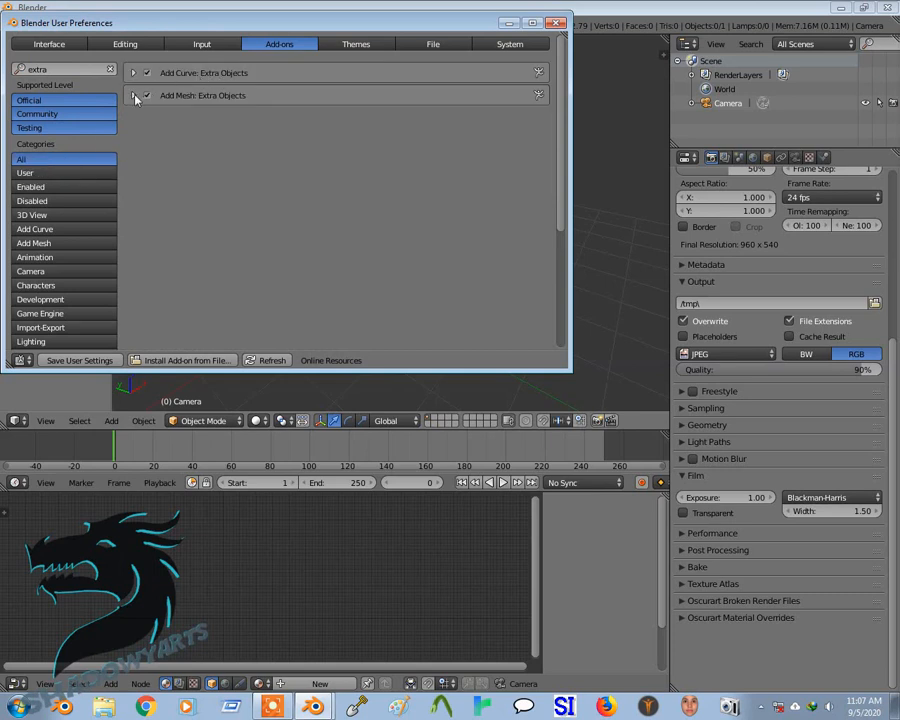
click(225, 96)
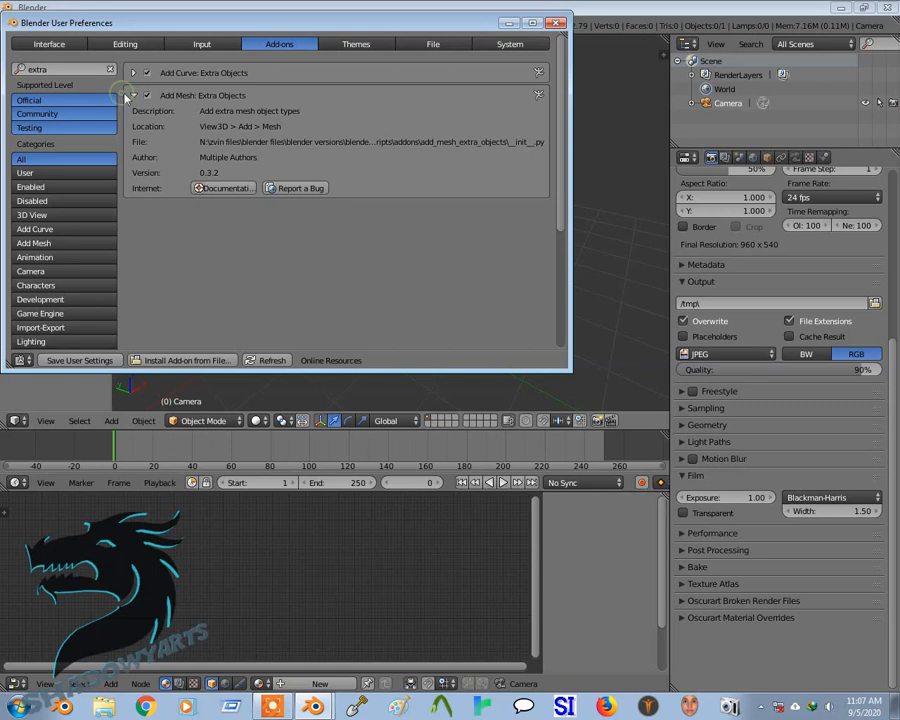
click(131, 96)
click(556, 22)
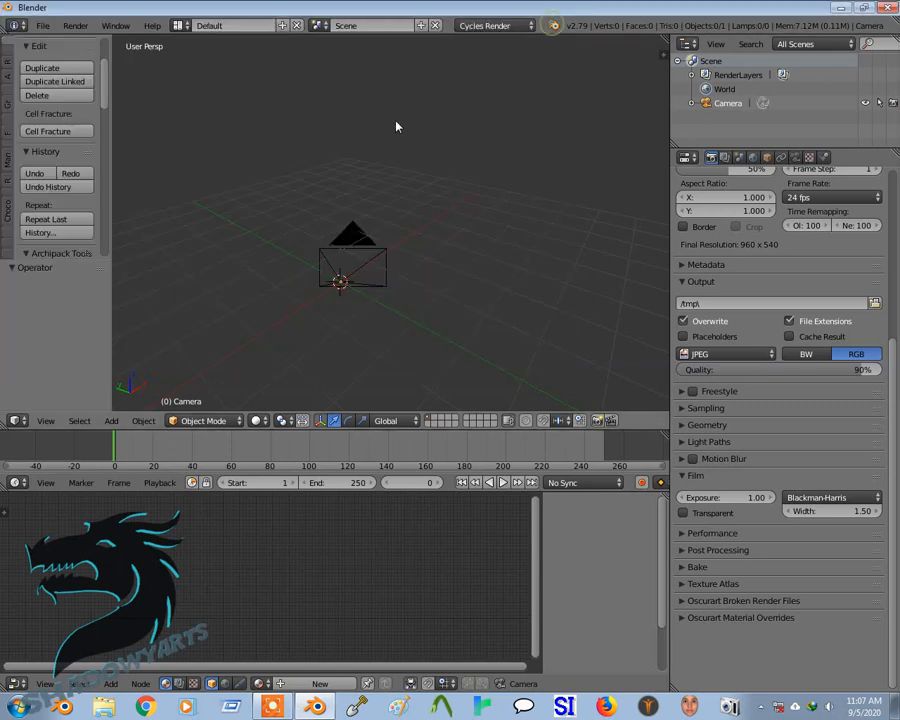
Add a Brilliant Diamond mesh from the extra mesh objects and deselect it.
key(shift+a)
mouse_move(383, 128)
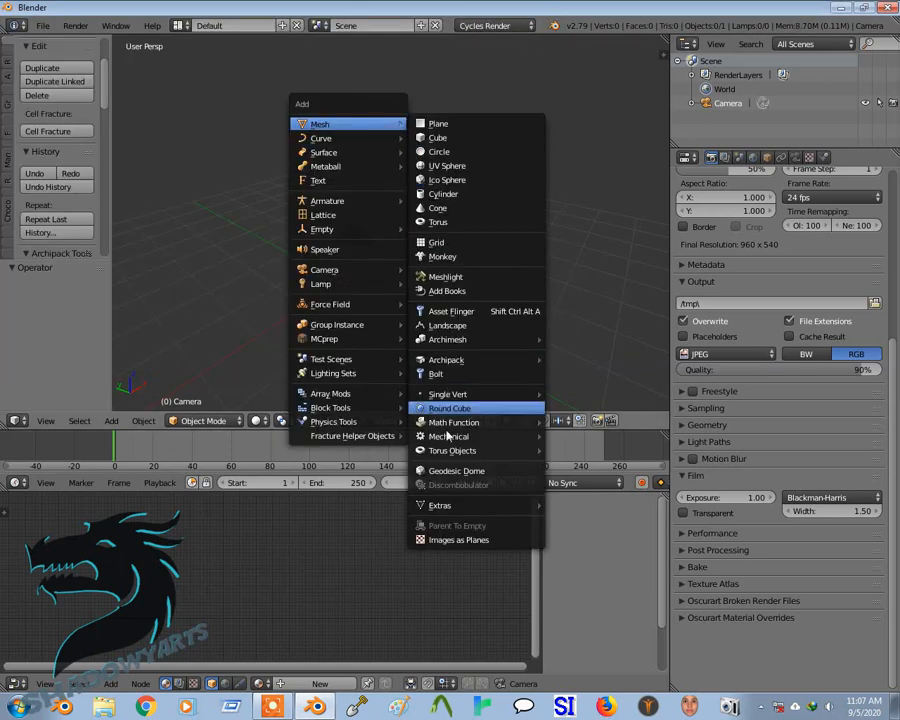
mouse_move(457, 511)
mouse_move(603, 512)
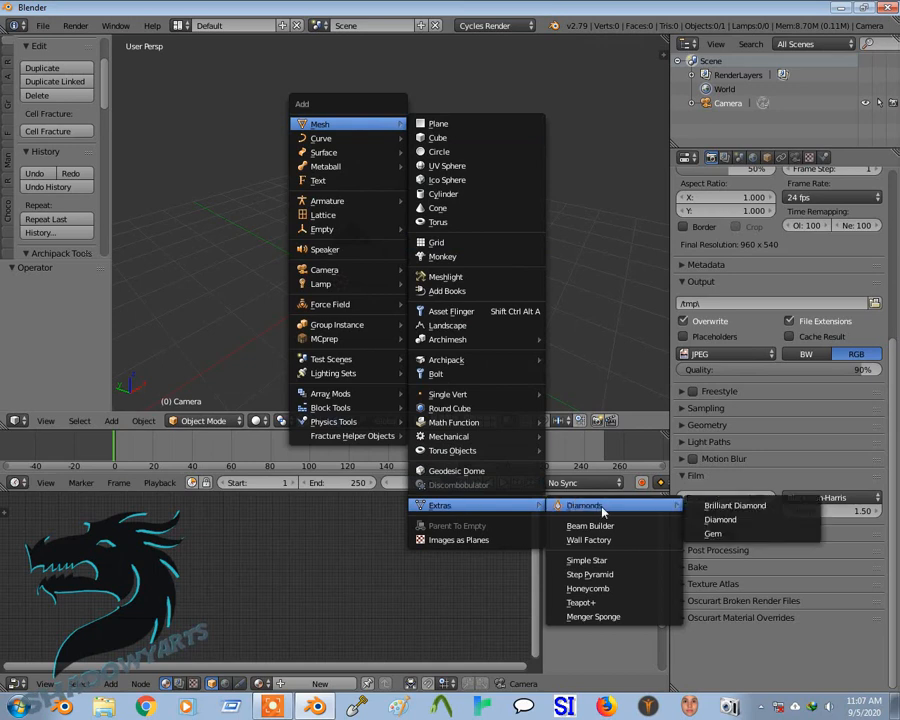
click(707, 506)
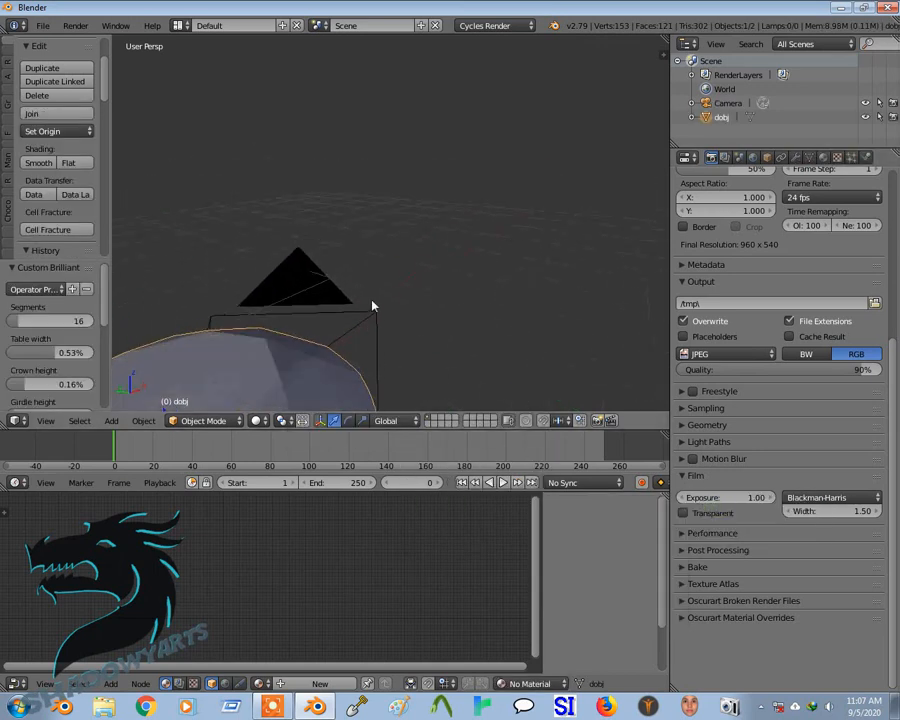
middle_drag(396, 262, 412, 317)
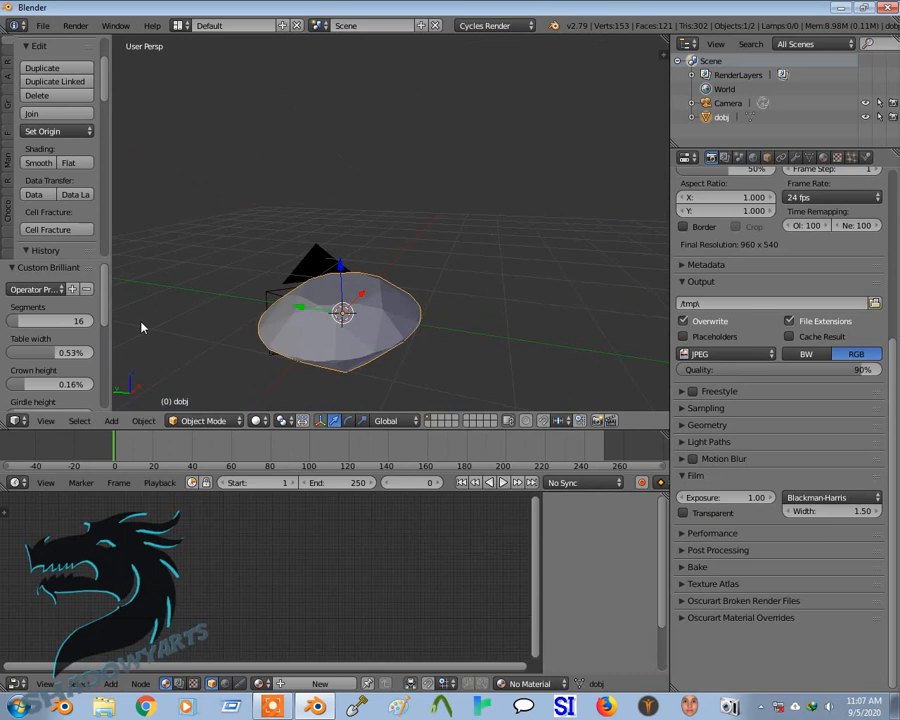
mouse_move(60, 321)
mouse_down()
mouse_move(23, 323)
mouse_move(54, 322)
mouse_up()
middle_drag(328, 271, 341, 249)
key(a)
scroll(400, 220, down, 1)
middle_drag(402, 219, 345, 213)
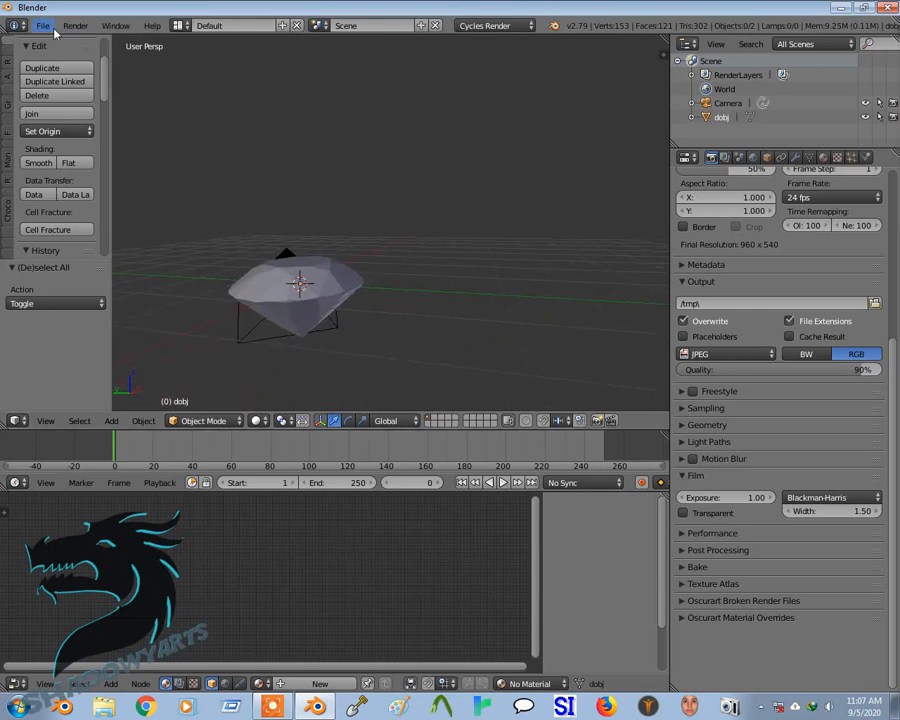
Add a Diamond mesh and move it about -2.27 along Y, clear of the brilliant diamond.
key(shift+a)
mouse_move(241, 134)
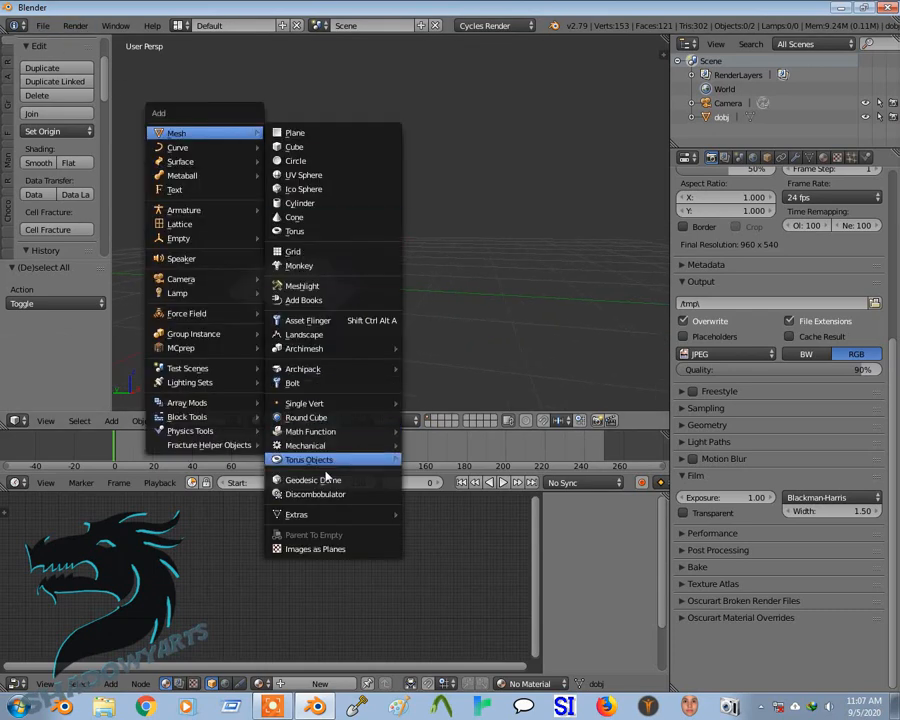
mouse_move(380, 514)
mouse_move(470, 516)
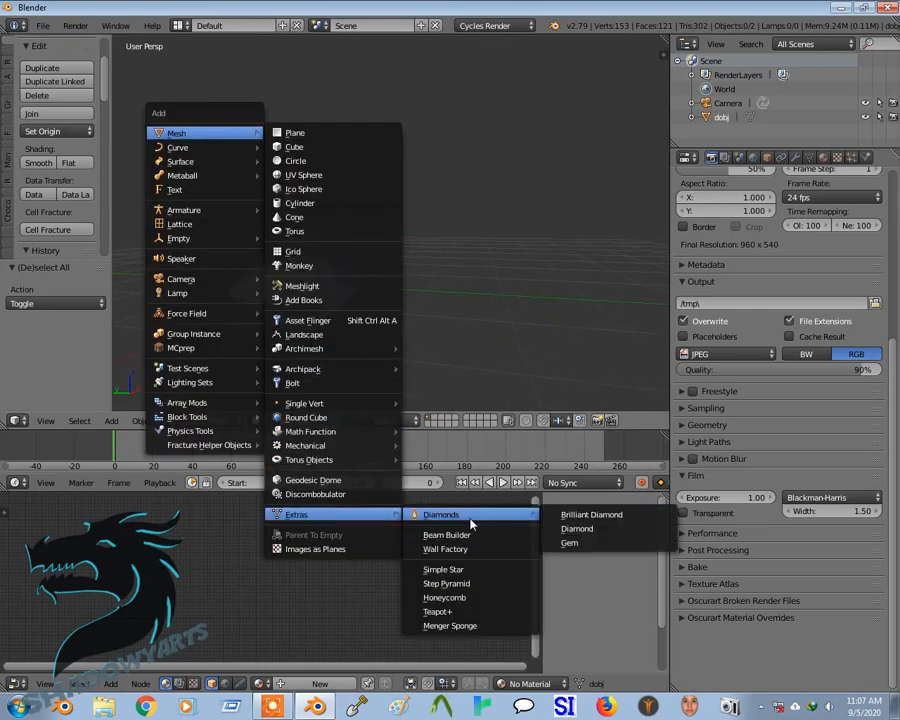
click(609, 530)
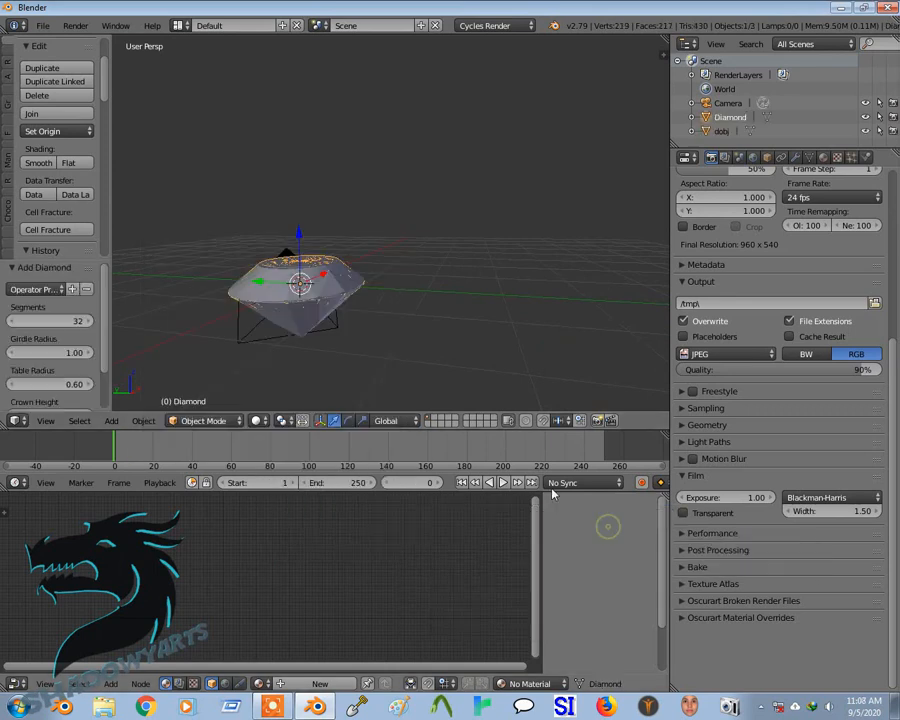
key(shift+d)
key(y)
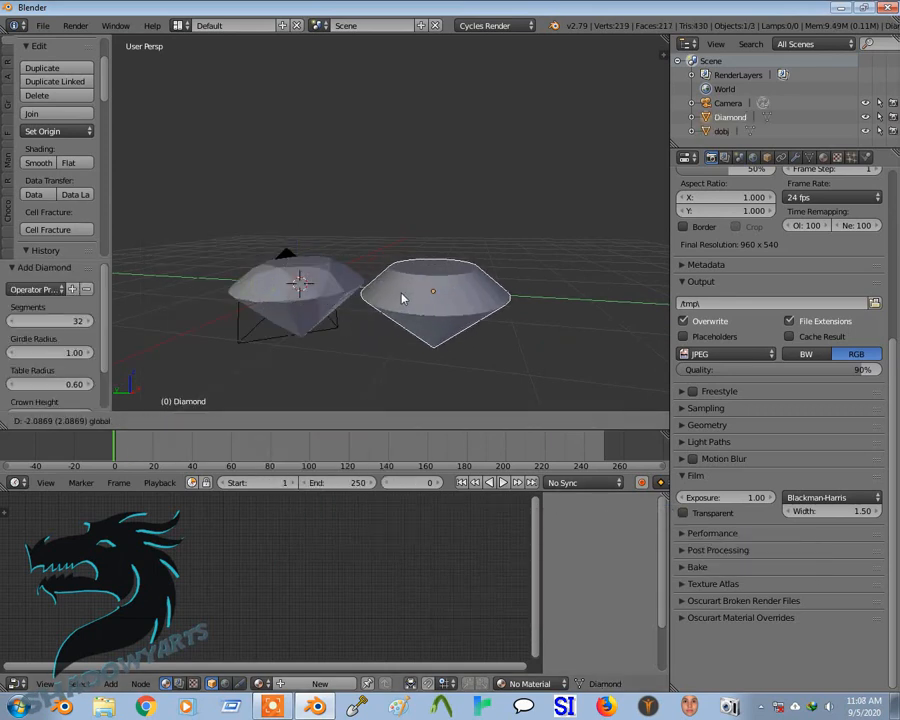
click(407, 297)
Add a Gem mesh and move it along Y to the opposite side of the brilliant diamond from the Diamond mesh.
key(shift+a)
mouse_move(281, 183)
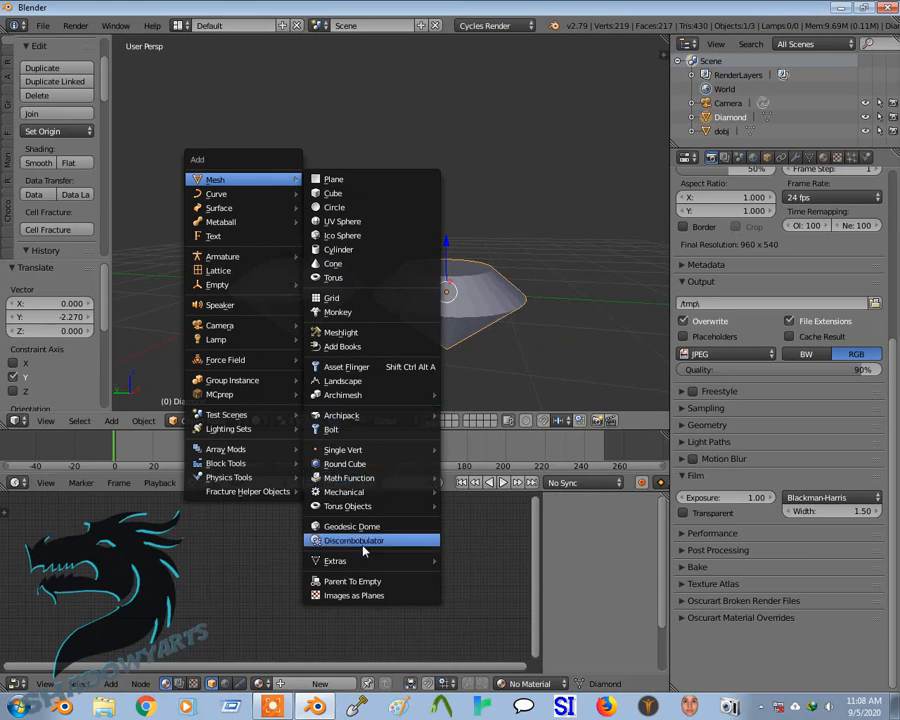
key(shift+a)
mouse_move(327, 199)
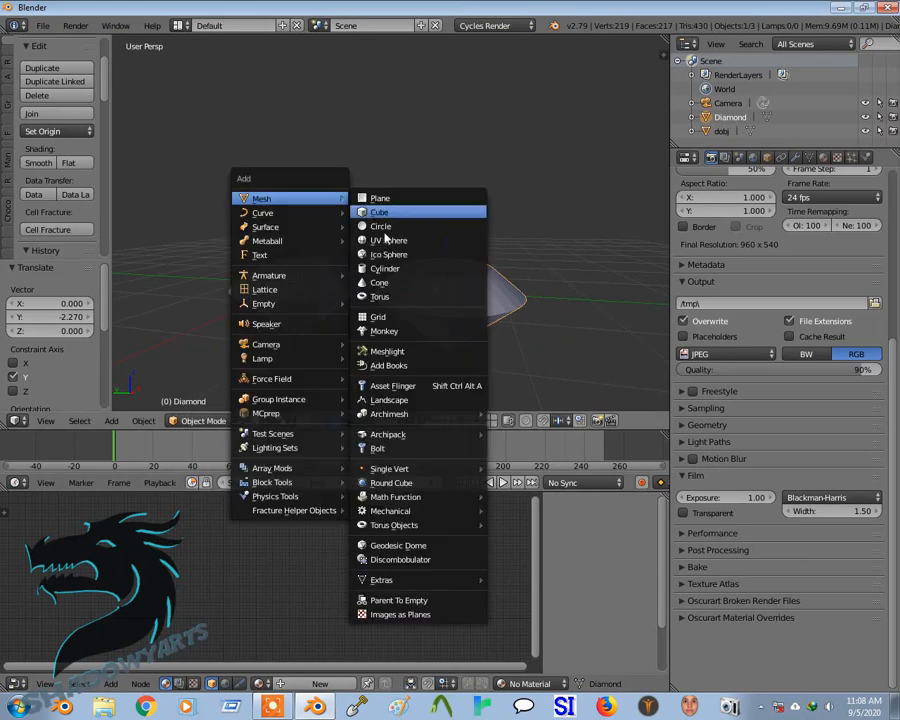
mouse_move(399, 583)
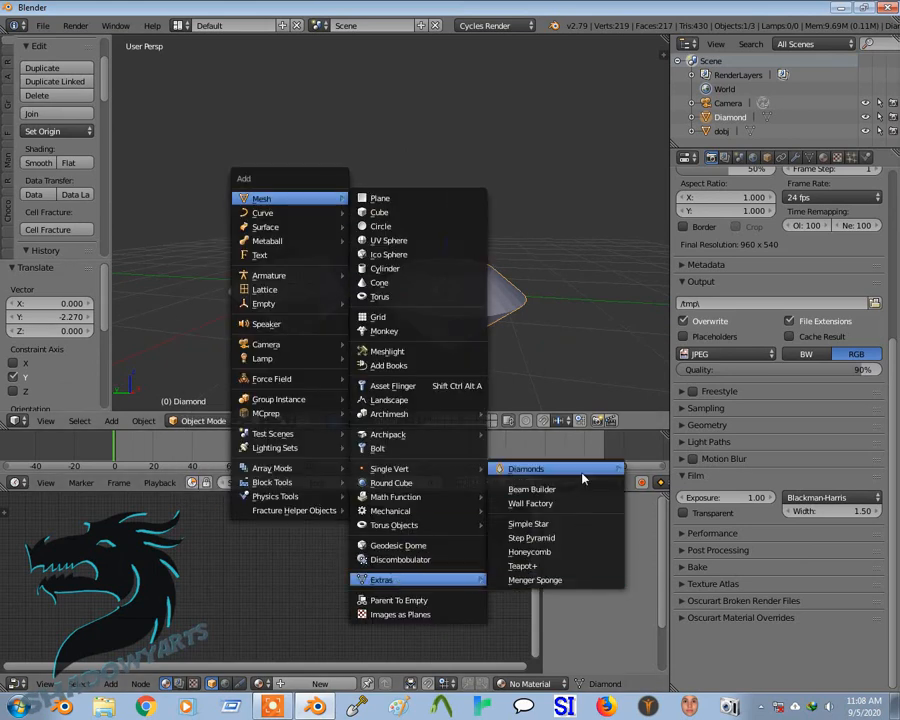
mouse_move(583, 469)
click(655, 497)
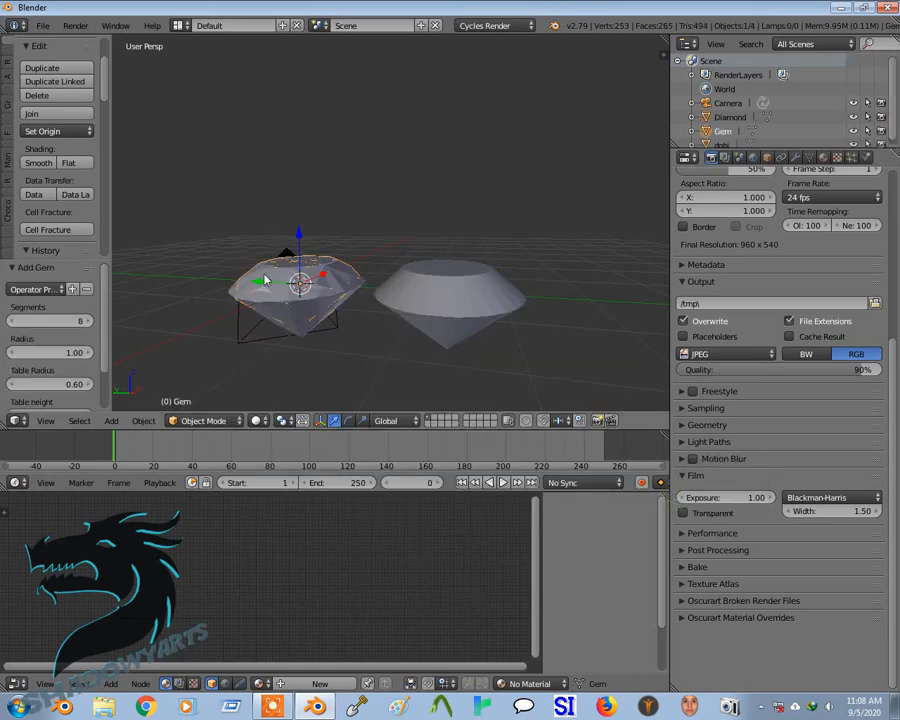
key(g)
click(130, 267)
middle_drag(260, 250, 496, 244)
drag(226, 278, 246, 281)
Add a second Gem mesh and move it about 5.49 along Y, beyond the first gem.
key(shift+a)
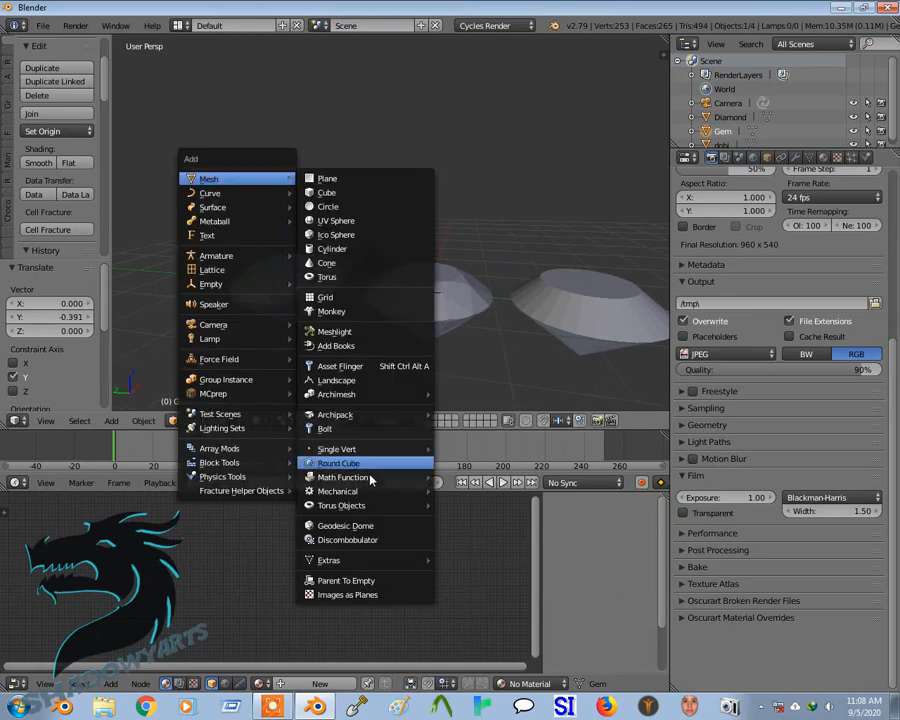
mouse_move(405, 392)
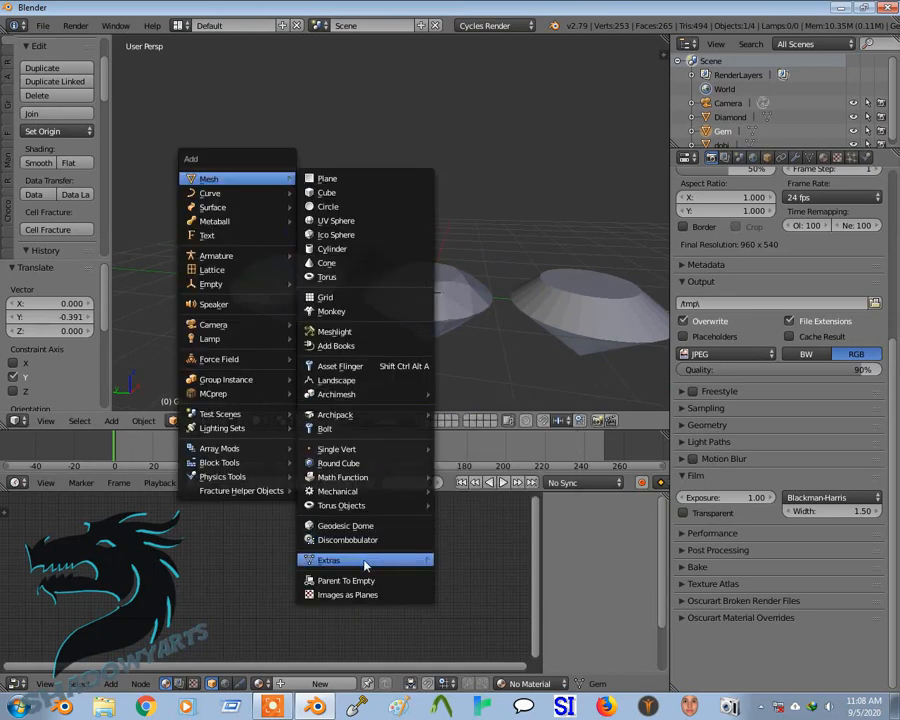
mouse_move(350, 560)
mouse_move(495, 458)
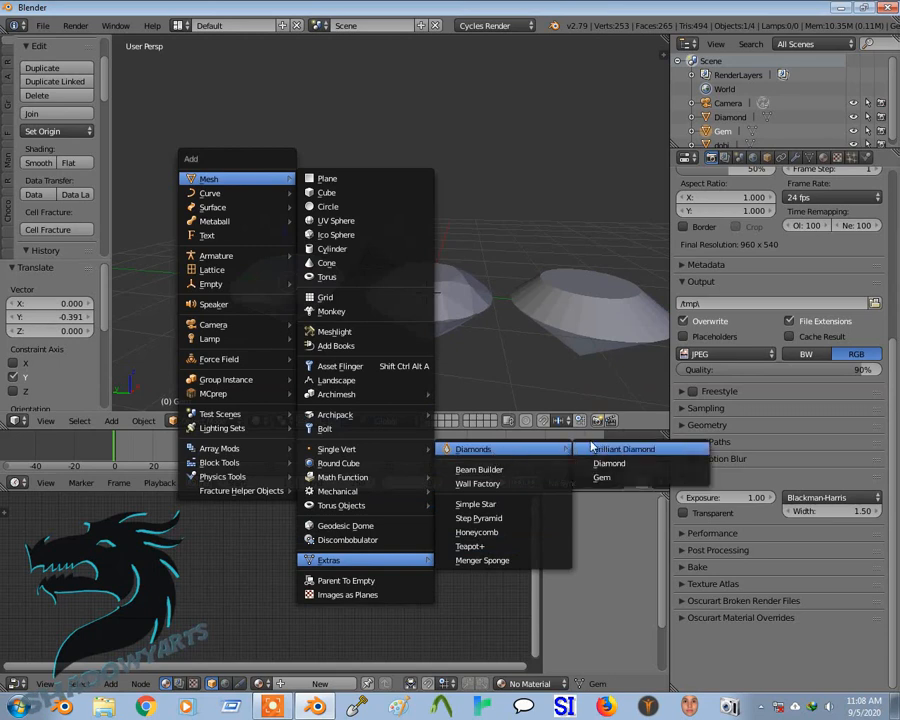
click(601, 477)
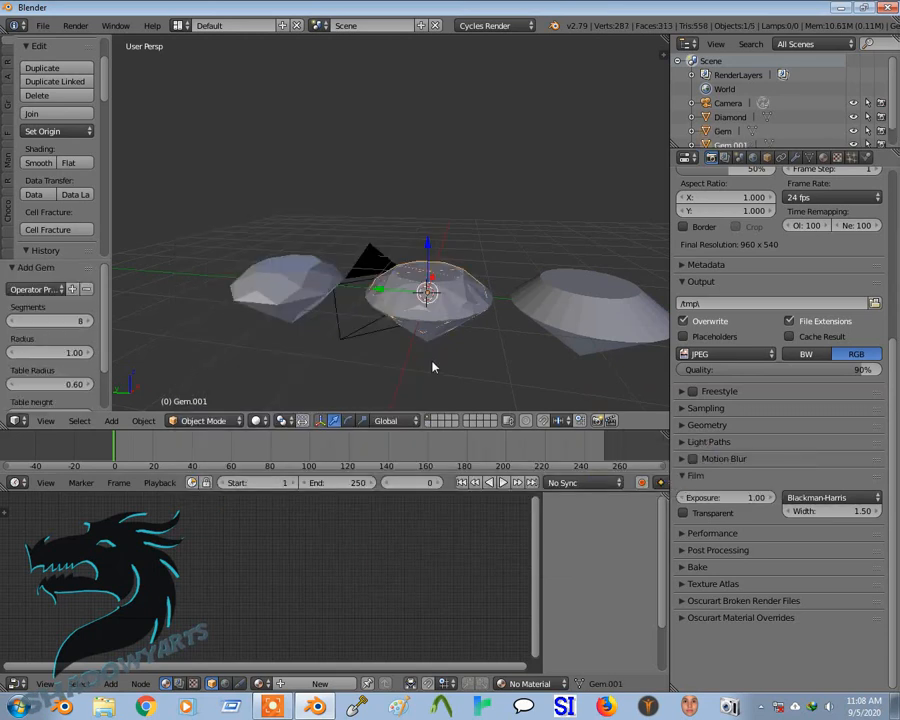
middle_drag(432, 363, 568, 364)
key(g)
click(242, 284)
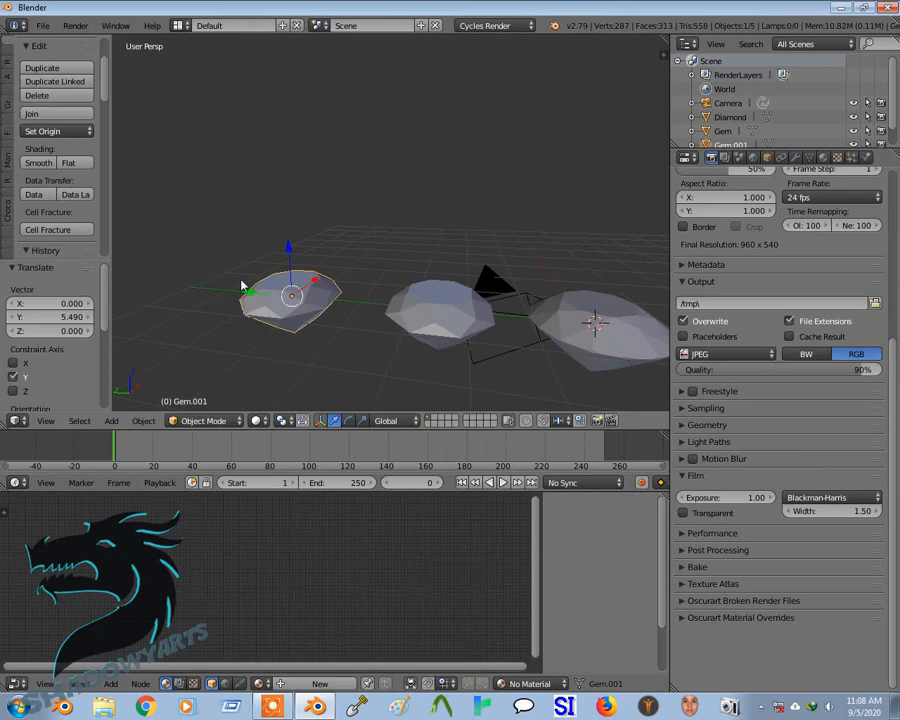
Add a Decimate modifier to the second gem and lower its Collapse ratio to about 0.42.
scroll(331, 292, up, 2)
middle_drag(331, 292, 380, 290)
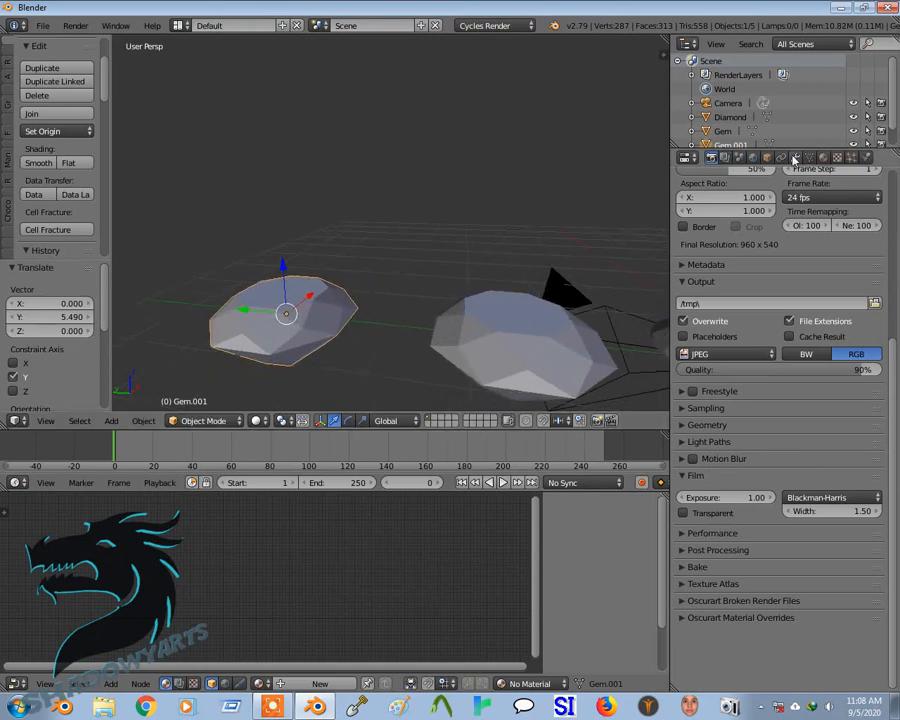
click(795, 158)
click(779, 205)
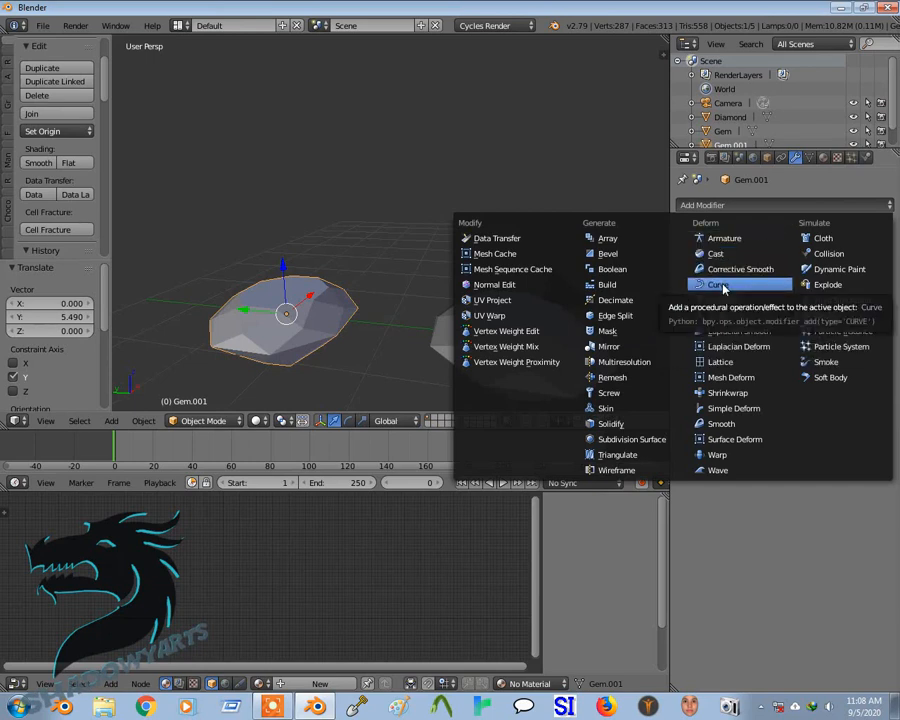
click(612, 300)
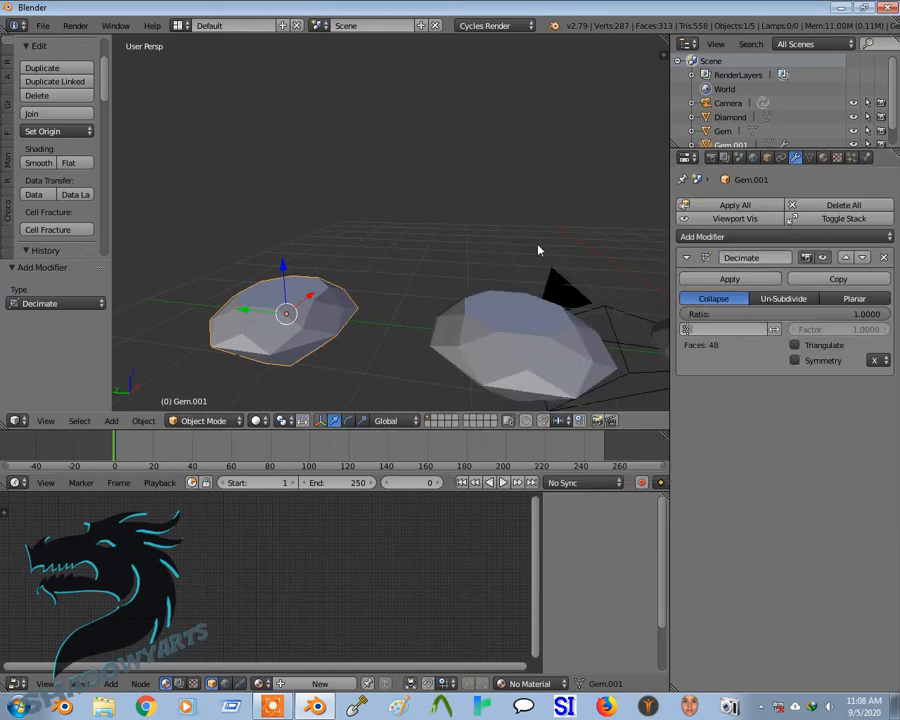
middle_drag(468, 285, 447, 274)
drag(843, 315, 717, 315)
middle_drag(345, 280, 421, 263)
Try Decimate's Un-Subdivide mode with 0 iterations and Planar mode with a 36° angle limit, and switch back to Collapse.
click(785, 298)
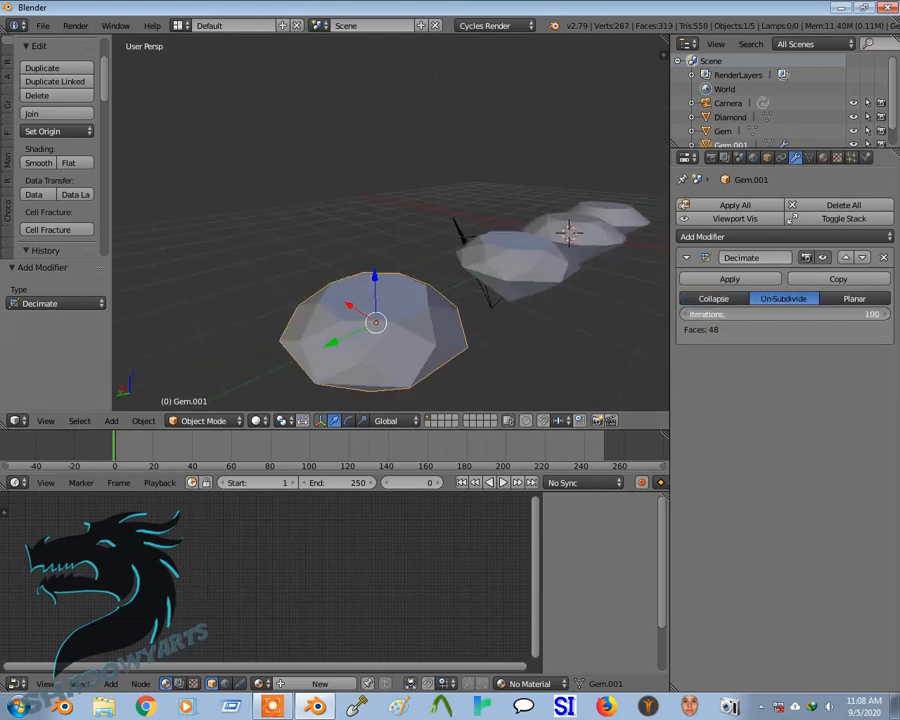
drag(850, 315, 709, 315)
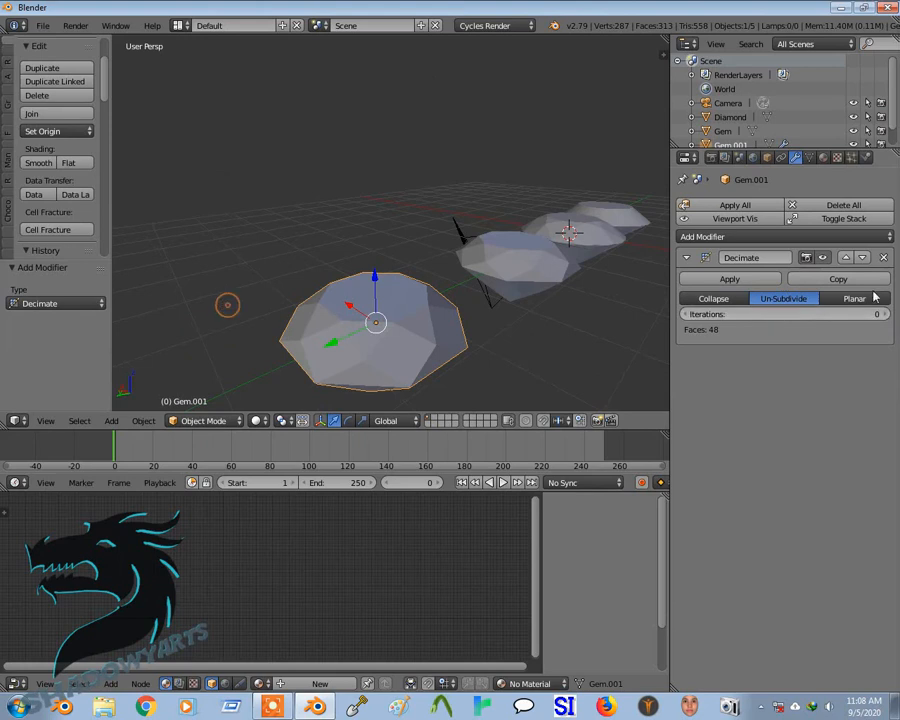
click(862, 298)
drag(783, 315, 849, 315)
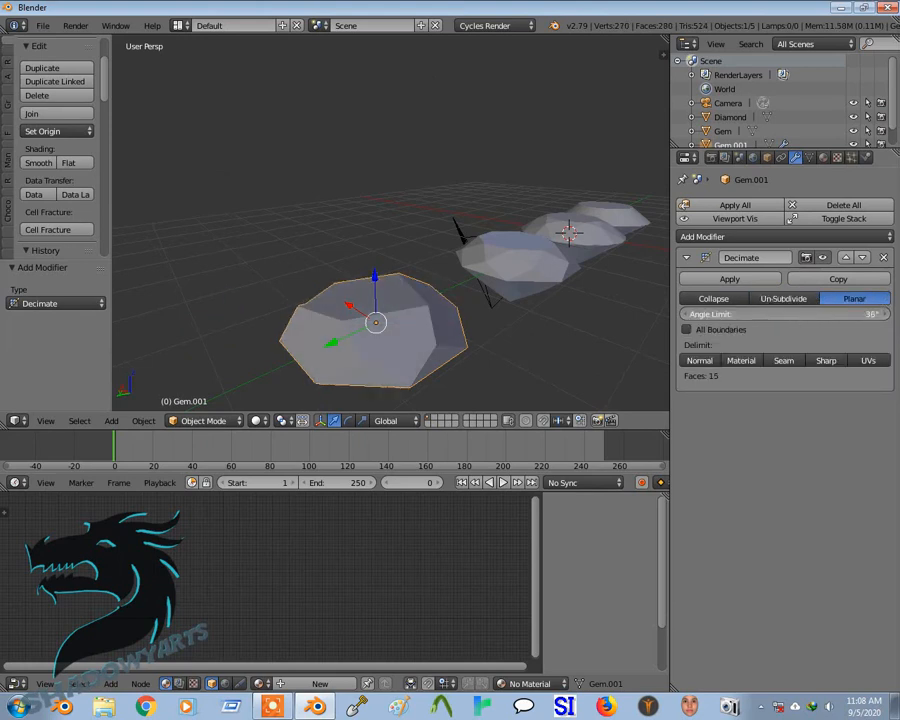
click(713, 298)
Raise the Decimate Collapse ratio to 1.0 and reduce it again moderately to simplify the second gem's facets.
middle_drag(358, 341, 643, 335)
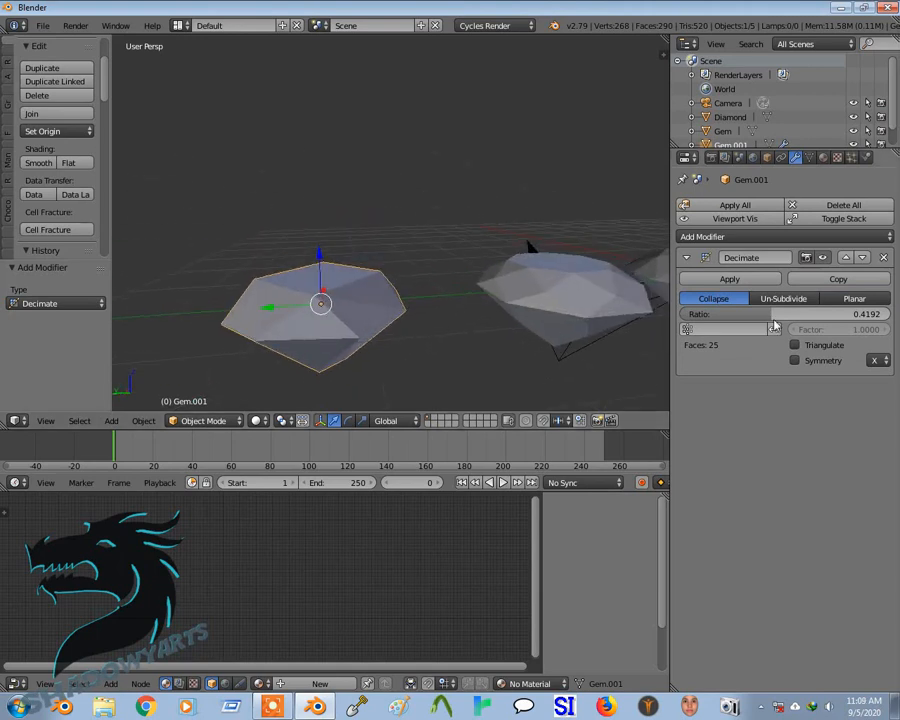
click(795, 313)
click(741, 409)
drag(778, 314, 890, 314)
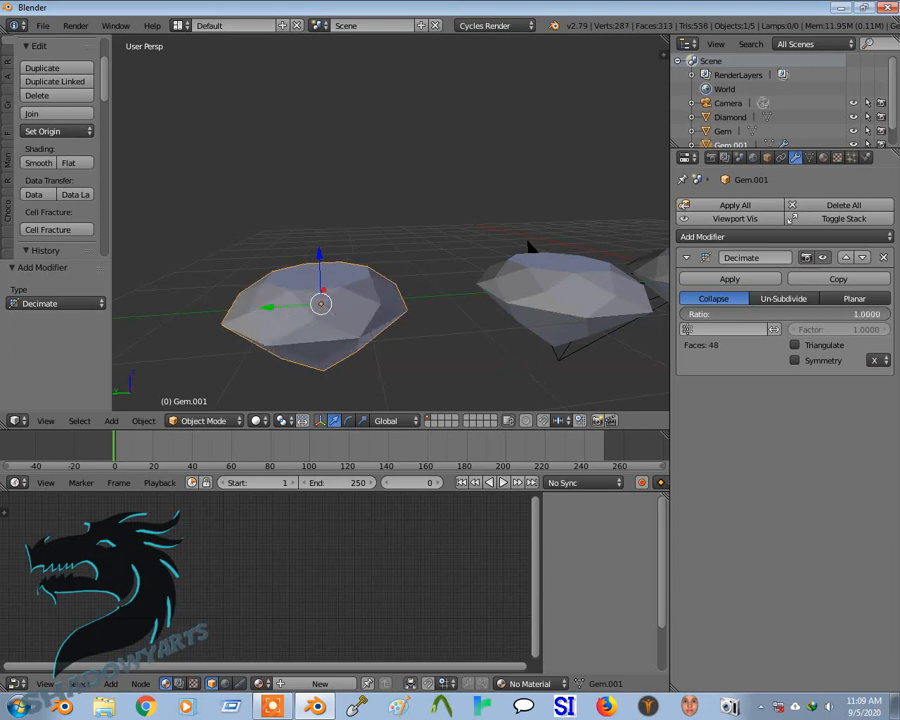
middle_drag(399, 326, 373, 282)
drag(885, 314, 800, 314)
middle_drag(478, 291, 335, 337)
middle_drag(466, 338, 686, 180)
Search the add-ons in the user preferences for "mater" and check the Material Library add-on's details.
click(837, 157)
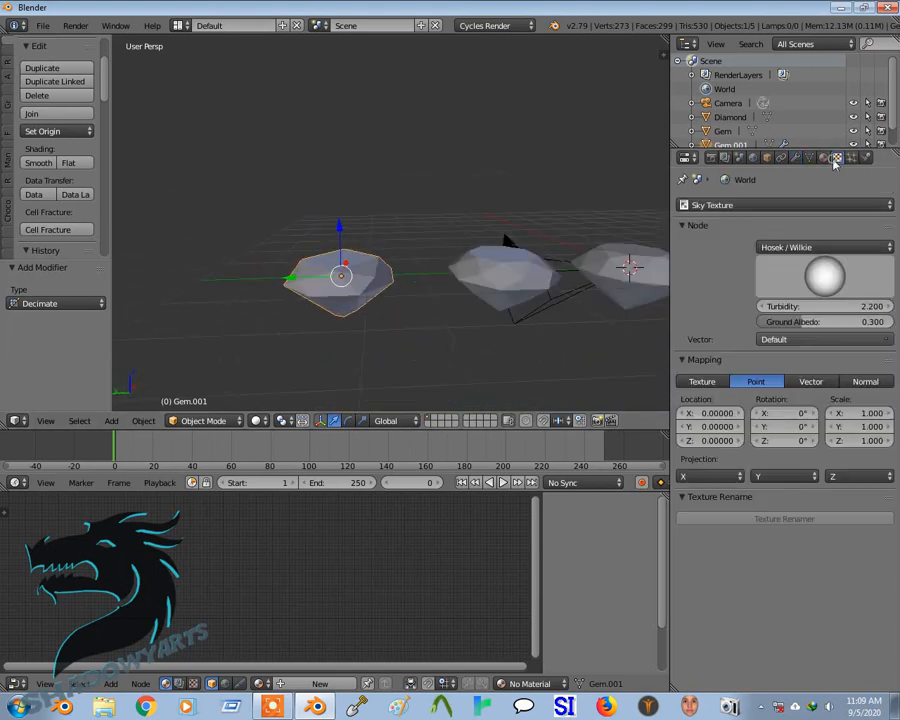
click(823, 157)
click(42, 25)
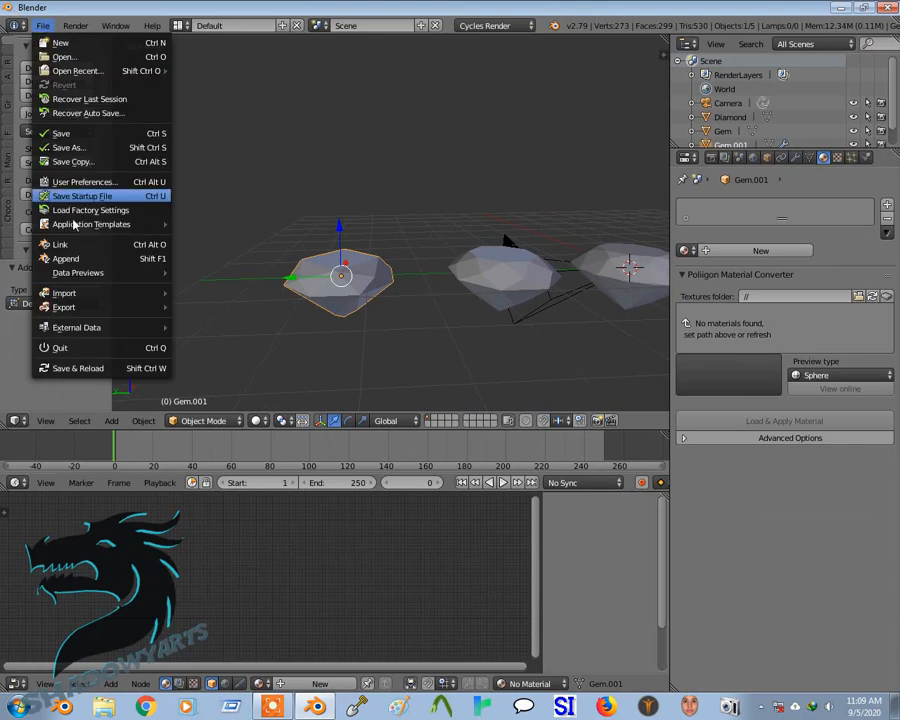
click(88, 182)
click(80, 66)
key(BackSpace)
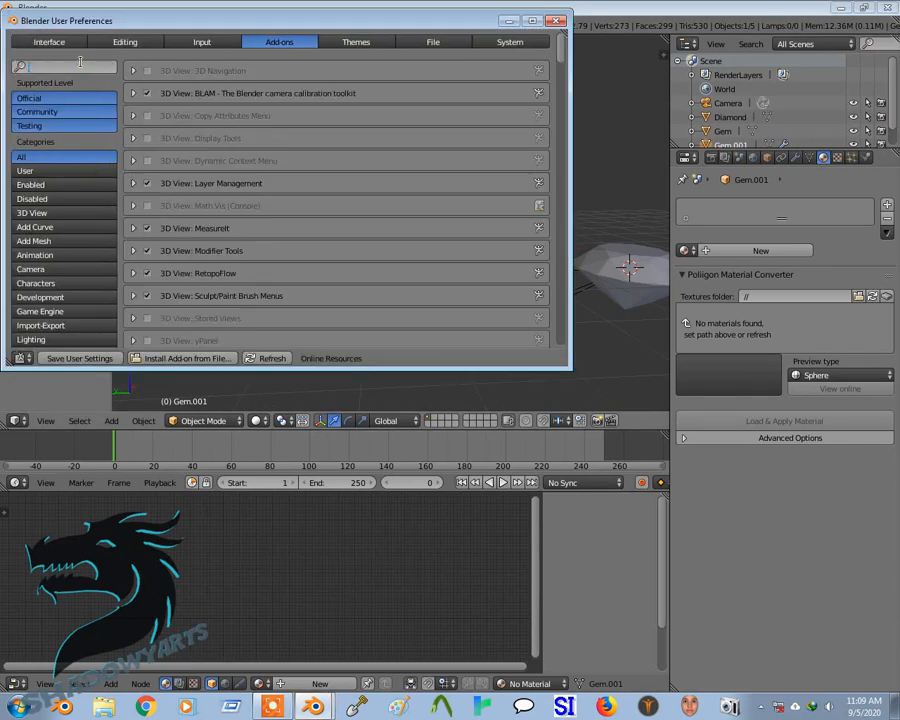
text(mater)
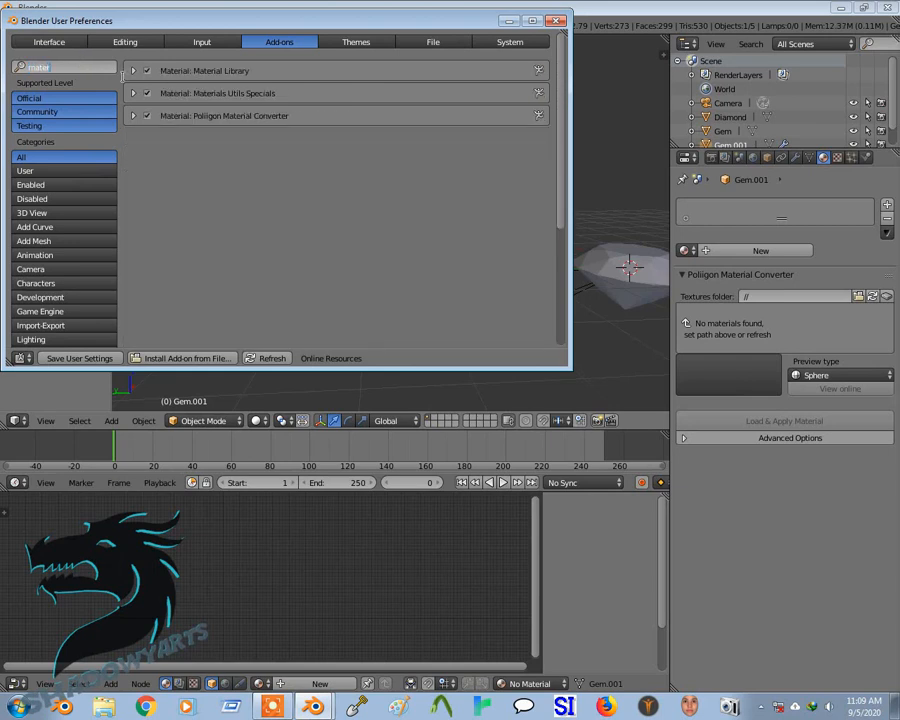
key(Return)
click(133, 70)
click(133, 70)
click(557, 20)
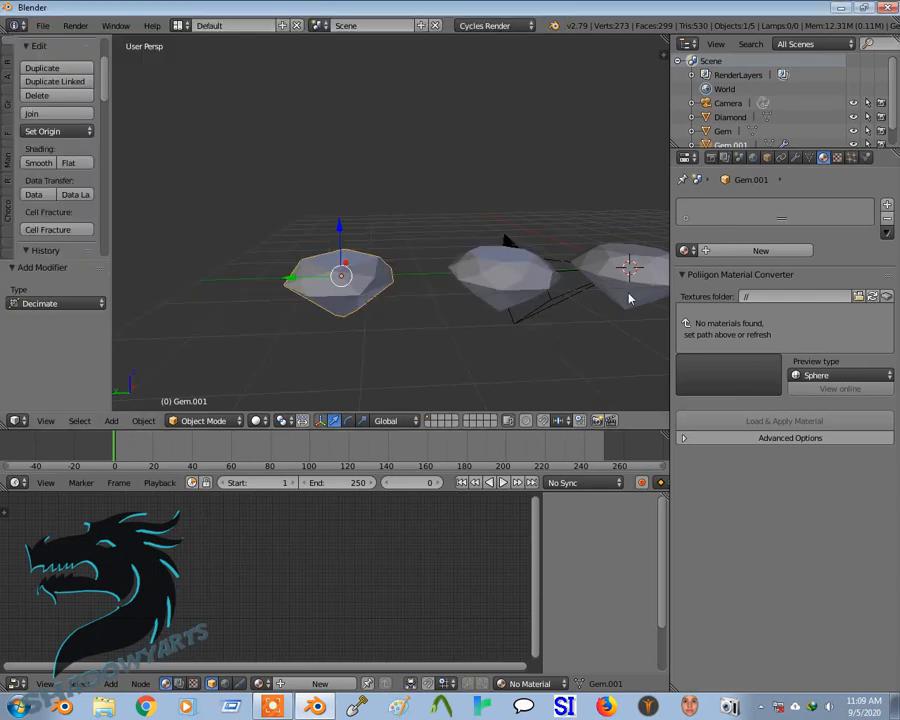
Create a new material on the second gem and set the Material Library VX source to Cycles Materials.
click(760, 251)
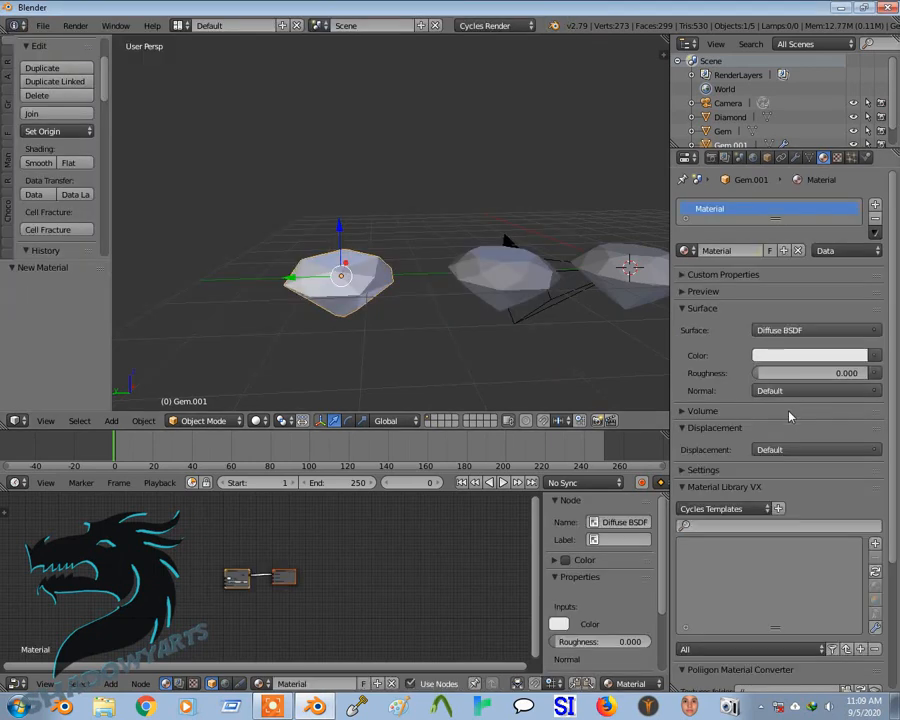
click(740, 510)
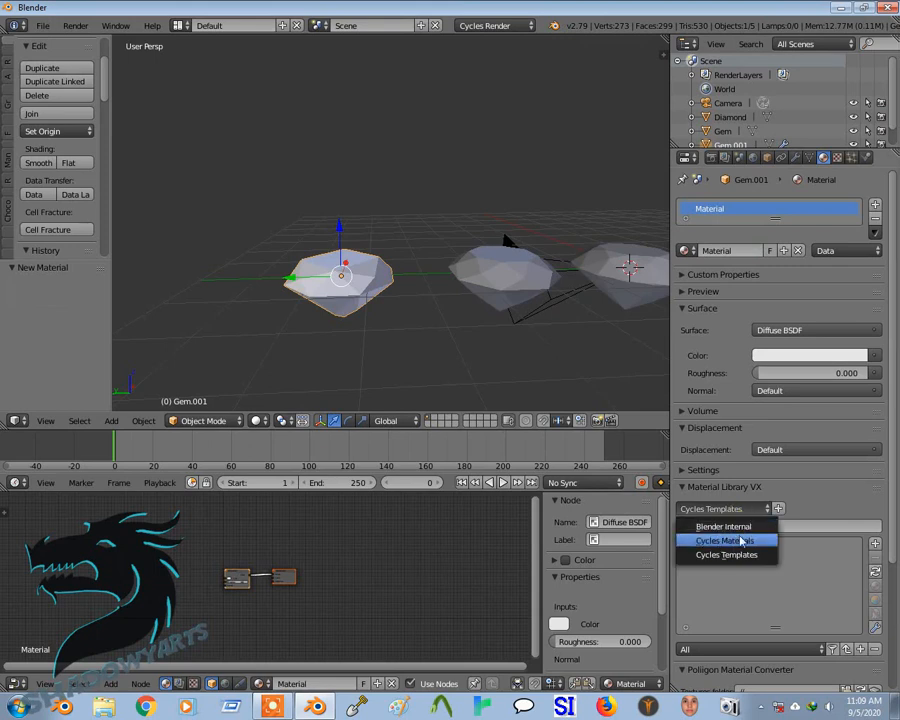
click(724, 542)
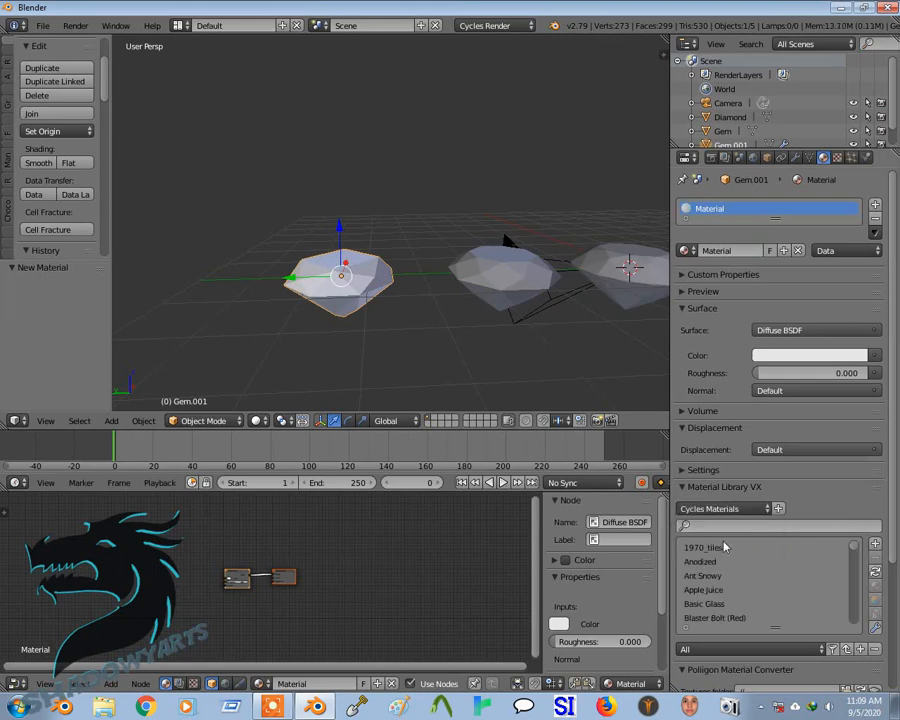
Find the Diamond material in the library, apply it to the second gem, and check it in rendered shading and the material preview.
click(726, 528)
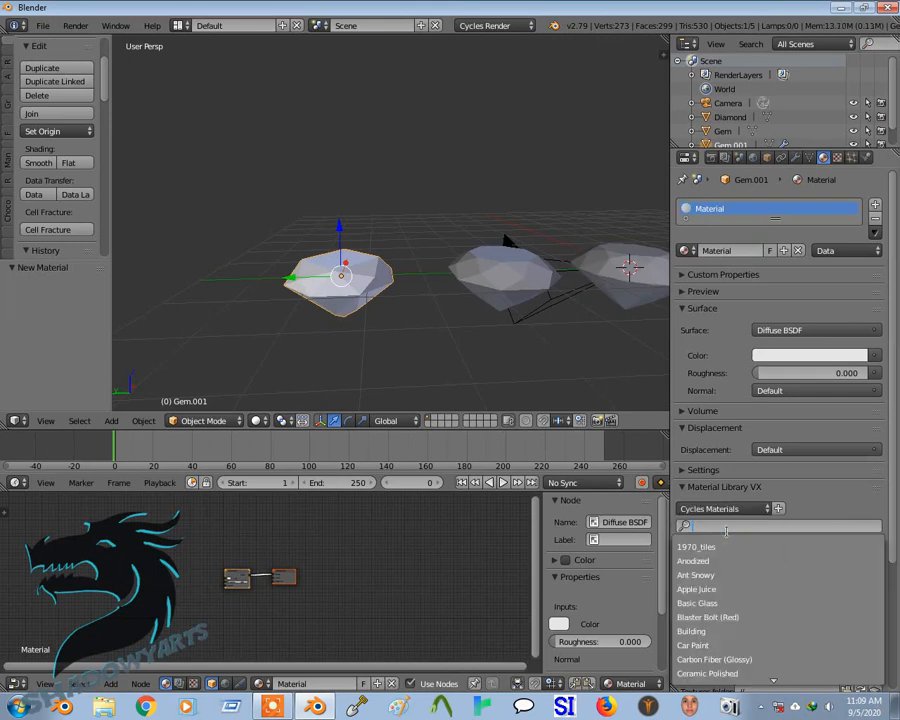
text(diam)
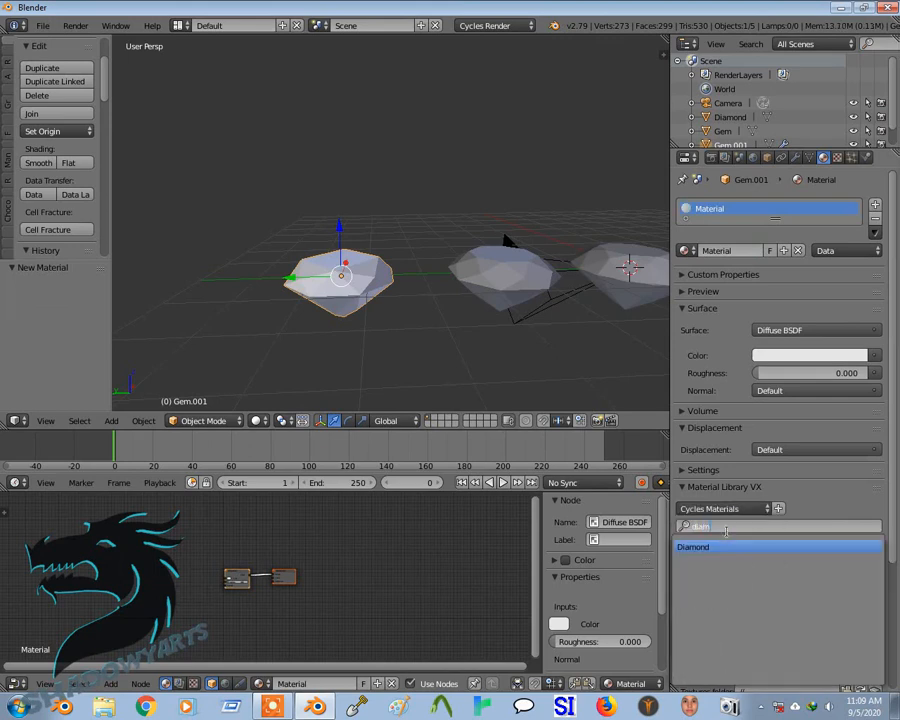
click(721, 545)
key(shift+z)
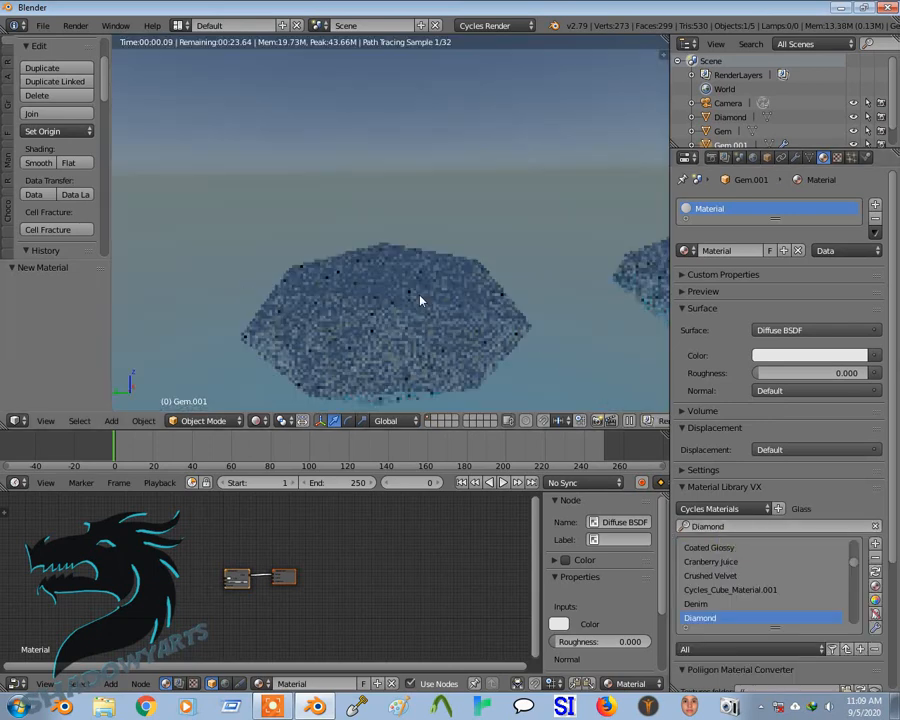
key(shift+z)
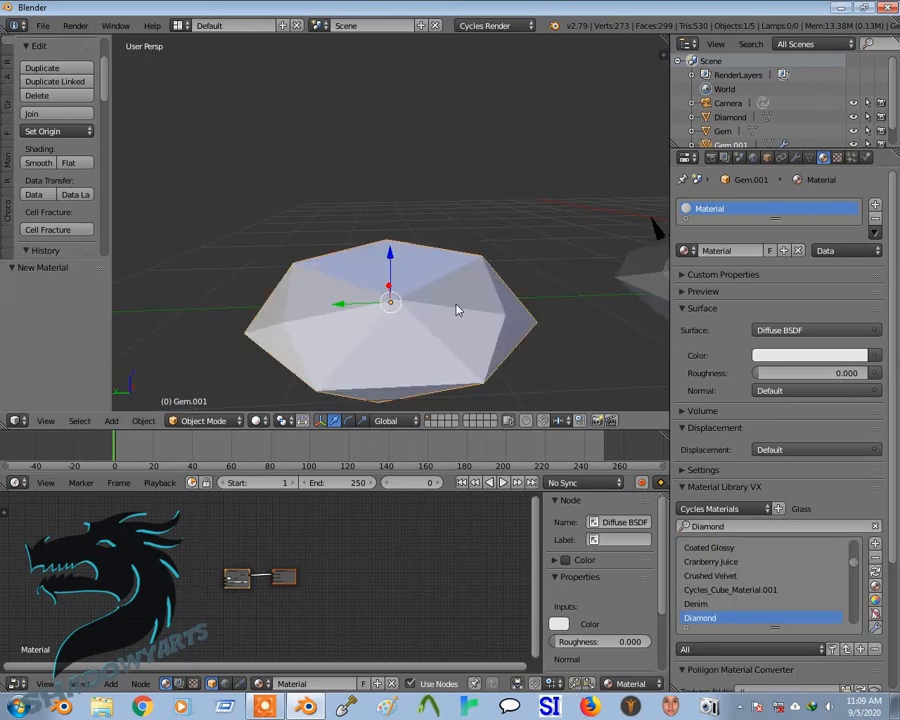
click(876, 588)
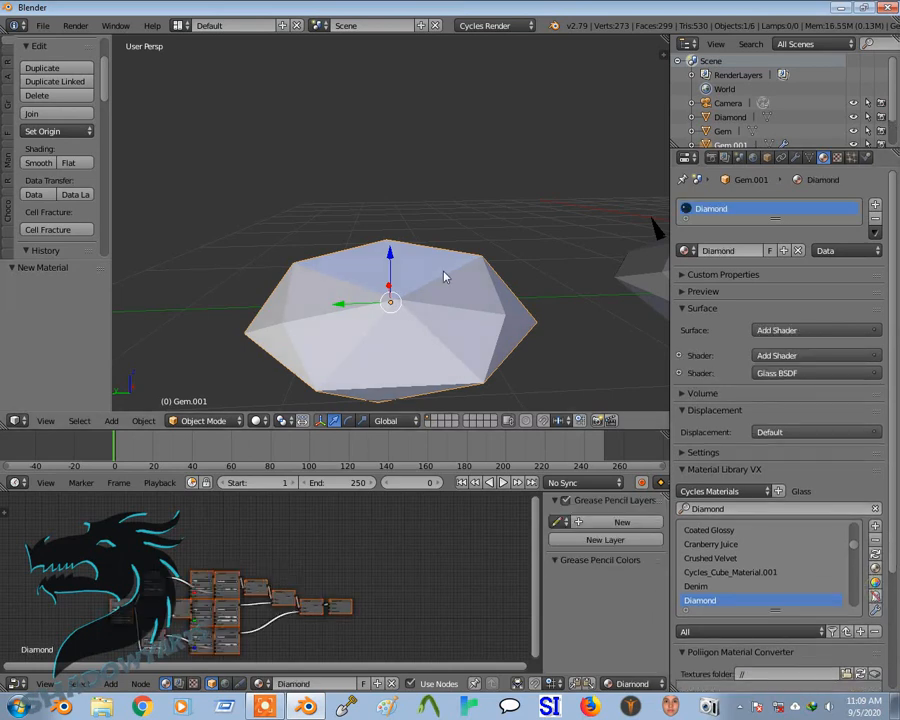
key(shift+z)
click(692, 291)
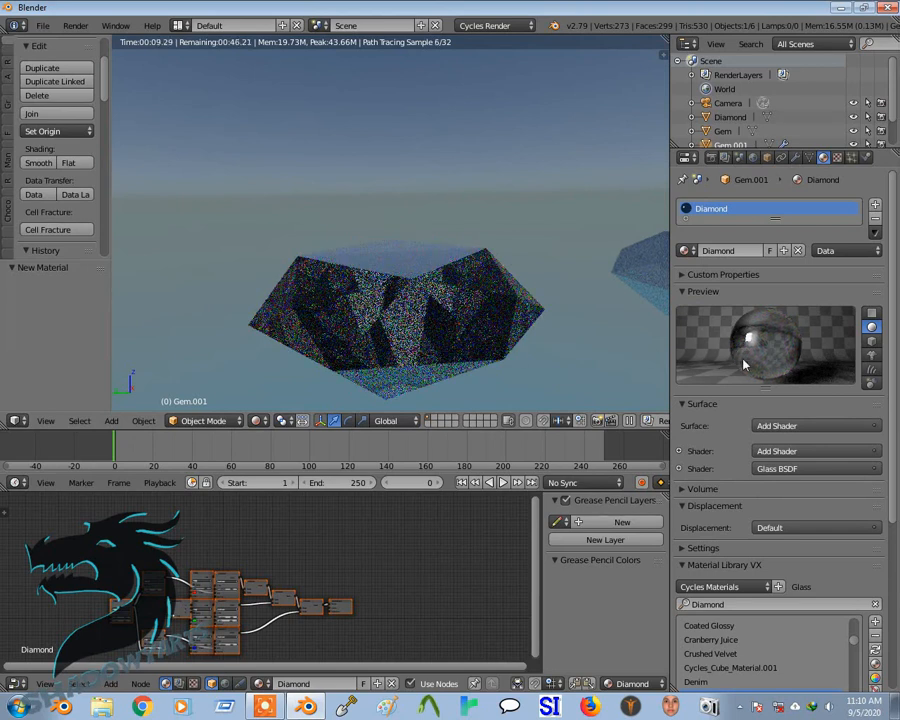
Move the Separate RGB node left, clear of the Multiply nodes, in the enlarged Diamond node tree and restore the layout.
scroll(385, 526, up, 2)
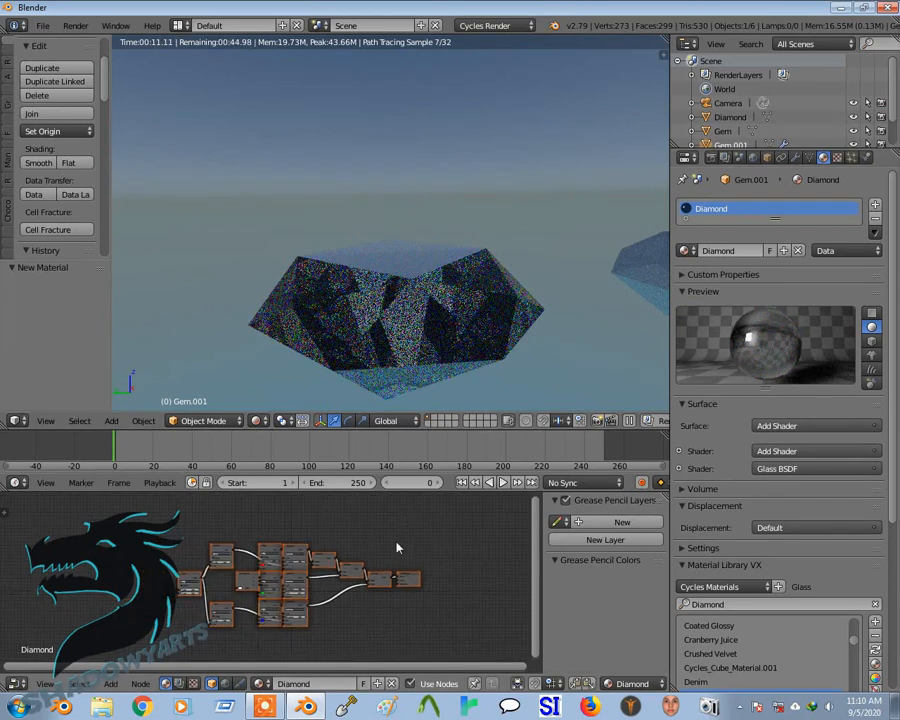
key(ctrl+space)
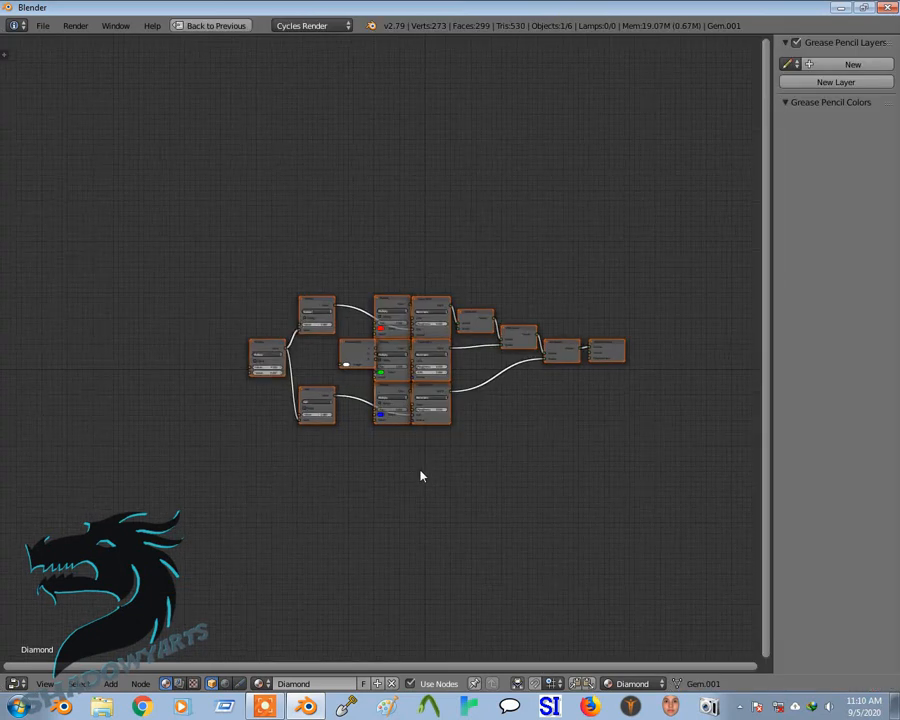
scroll(421, 476, up, 1)
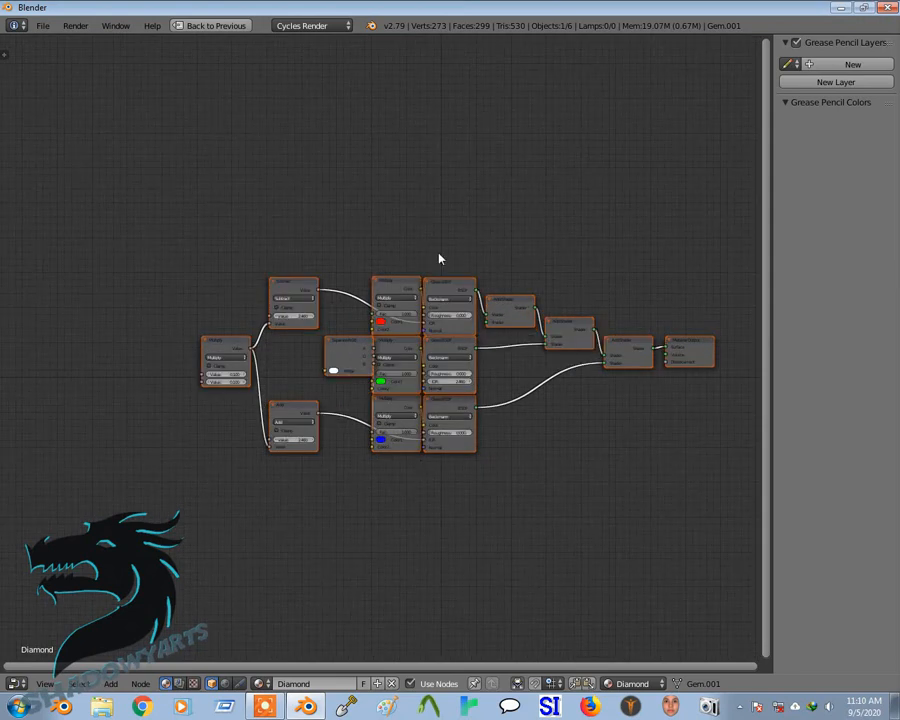
scroll(240, 362, up, 3)
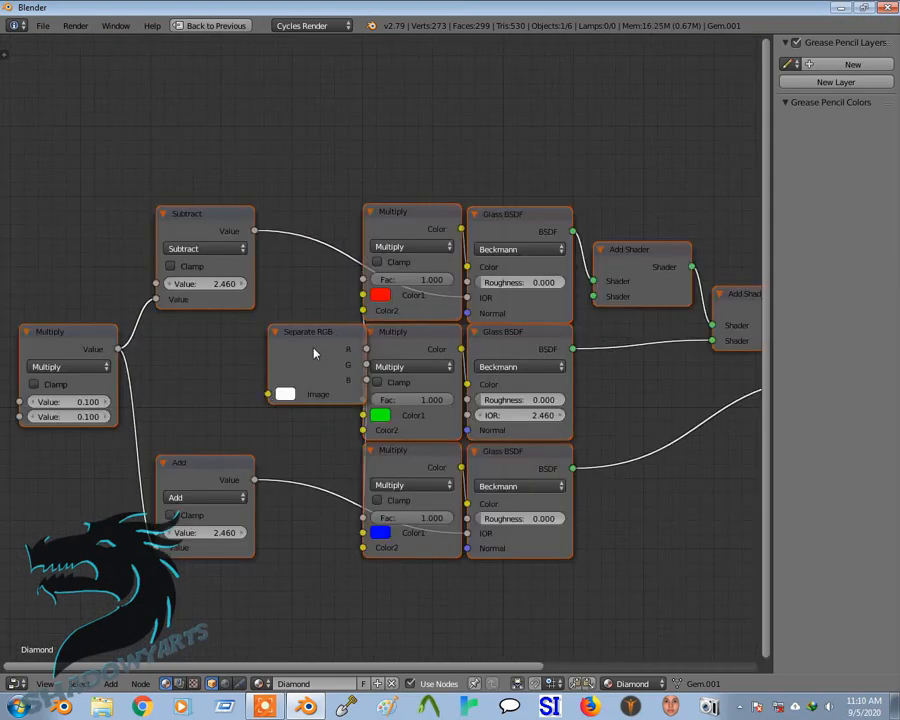
middle_drag(612, 411, 582, 421)
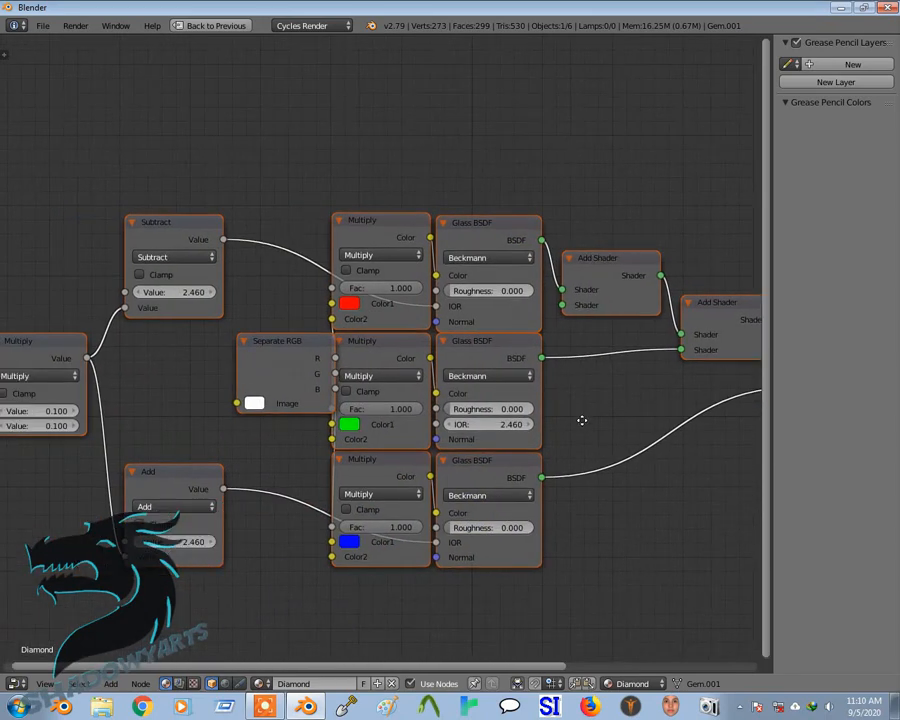
click(253, 358)
drag(253, 358, 181, 368)
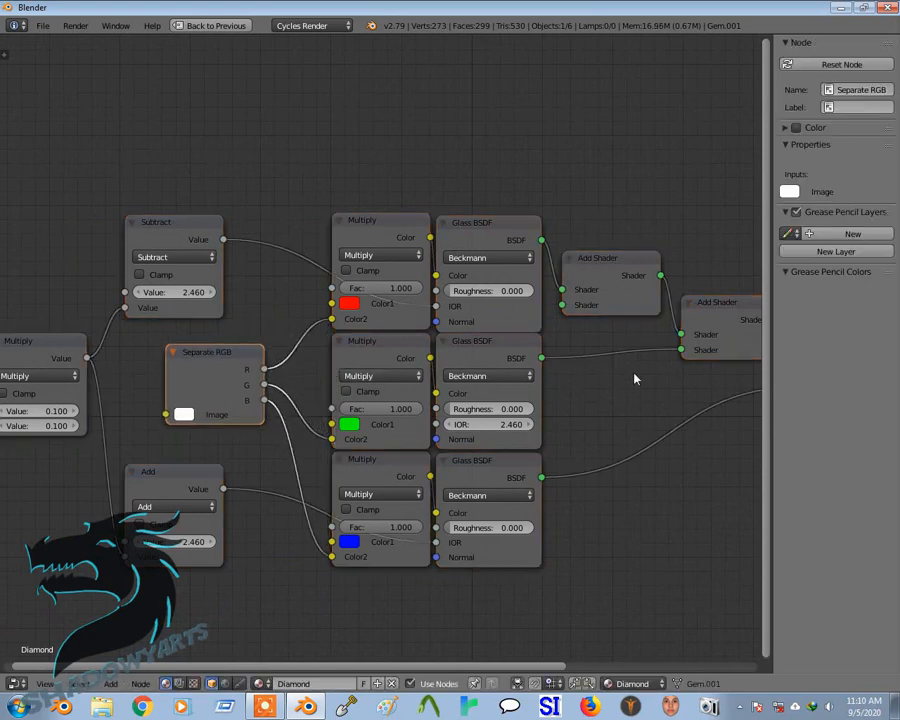
key(ctrl+Up)
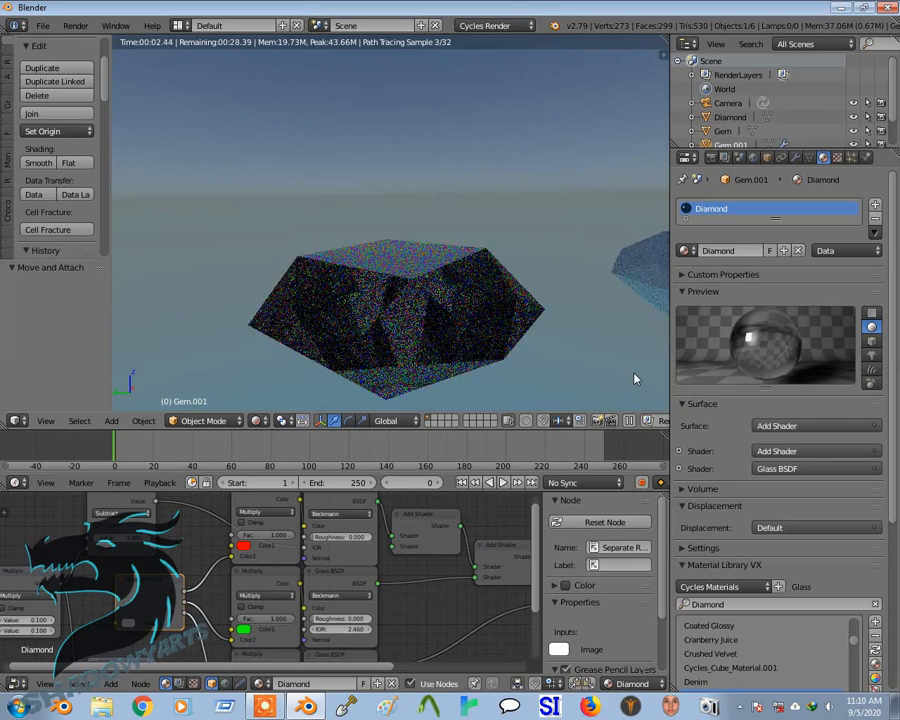
Leave rendered shading, add a plane, and scale it by about 24.3 and again by about 0.312 to form a floor.
key(shift+z)
middle_drag(634, 376, 388, 218)
key(shift+a)
mouse_move(405, 229)
click(468, 231)
key(s)
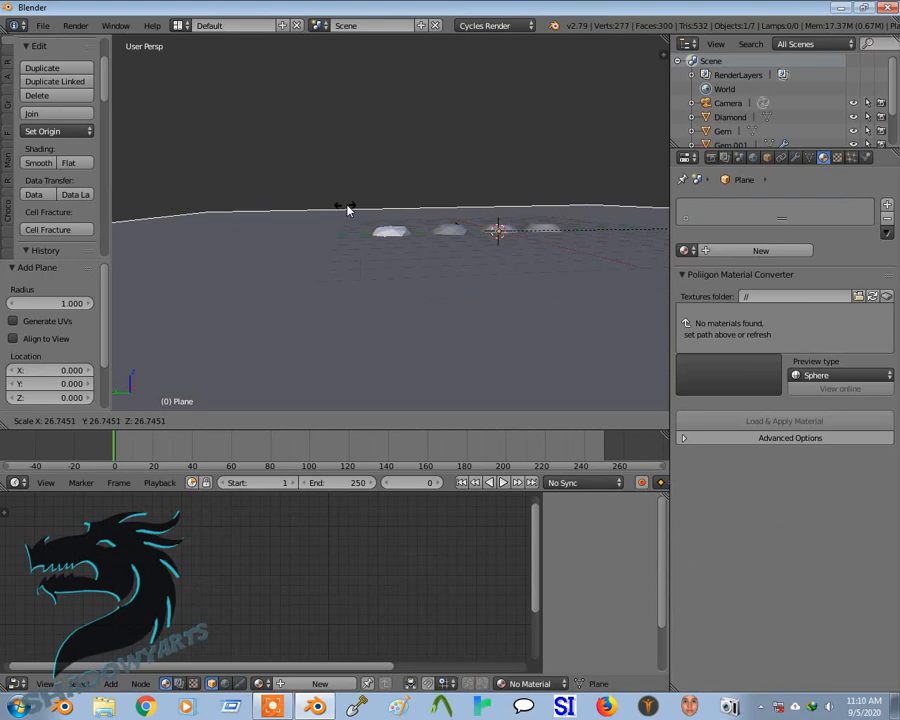
click(147, 229)
key(s)
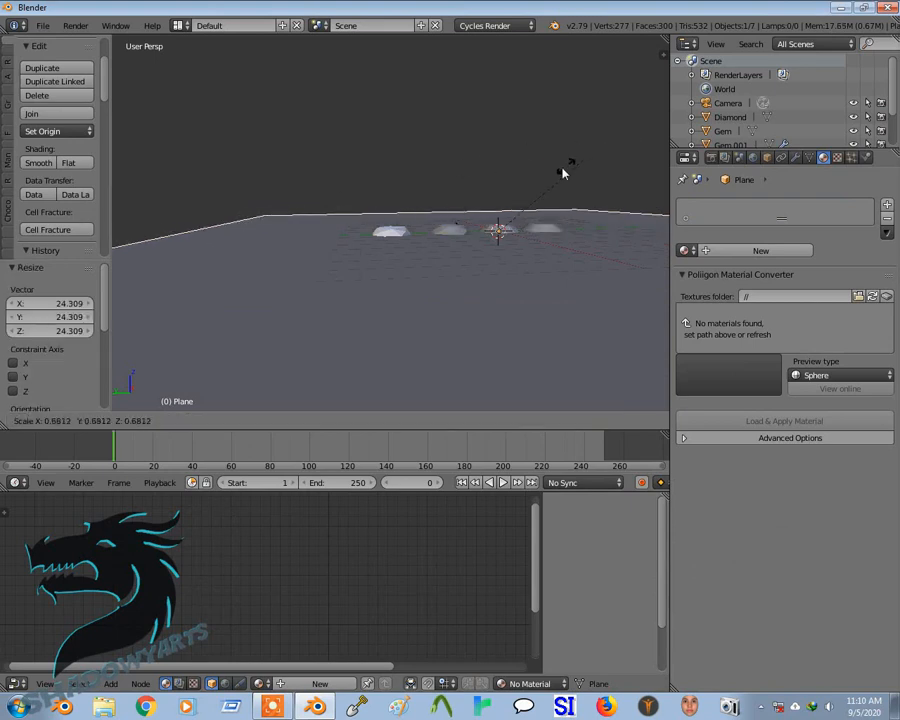
click(522, 187)
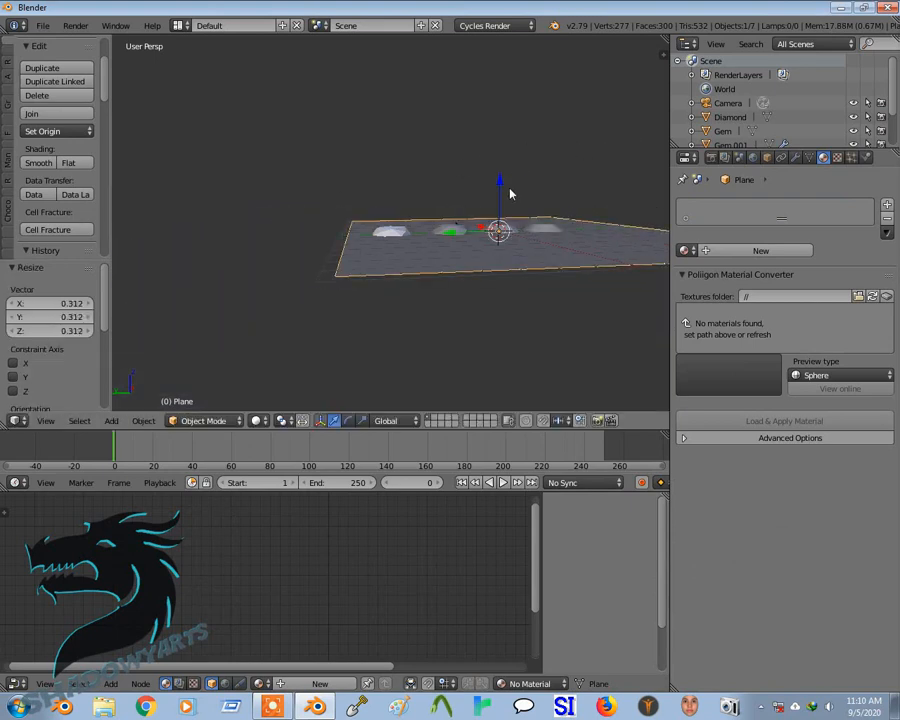
Lower the plane about 0.843 along Z to the bottom tips of the gems.
scroll(510, 193, up, 1)
drag(520, 190, 520, 208)
scroll(482, 249, up, 3)
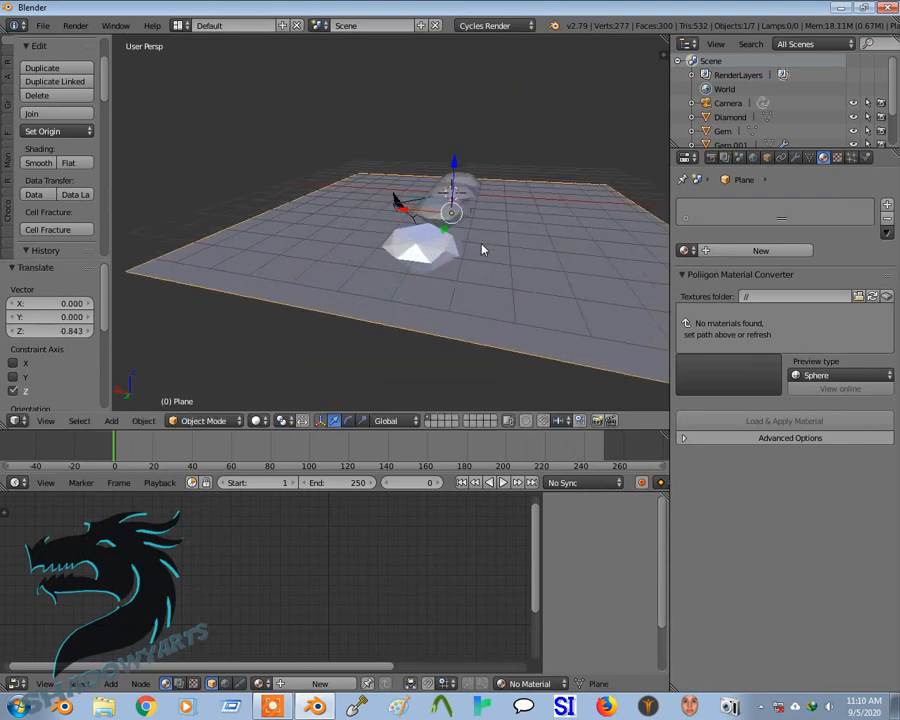
Rotate the second gem about 50.5° around the global X axis to lay it on its side.
right_click(455, 255)
scroll(400, 228, up, 3)
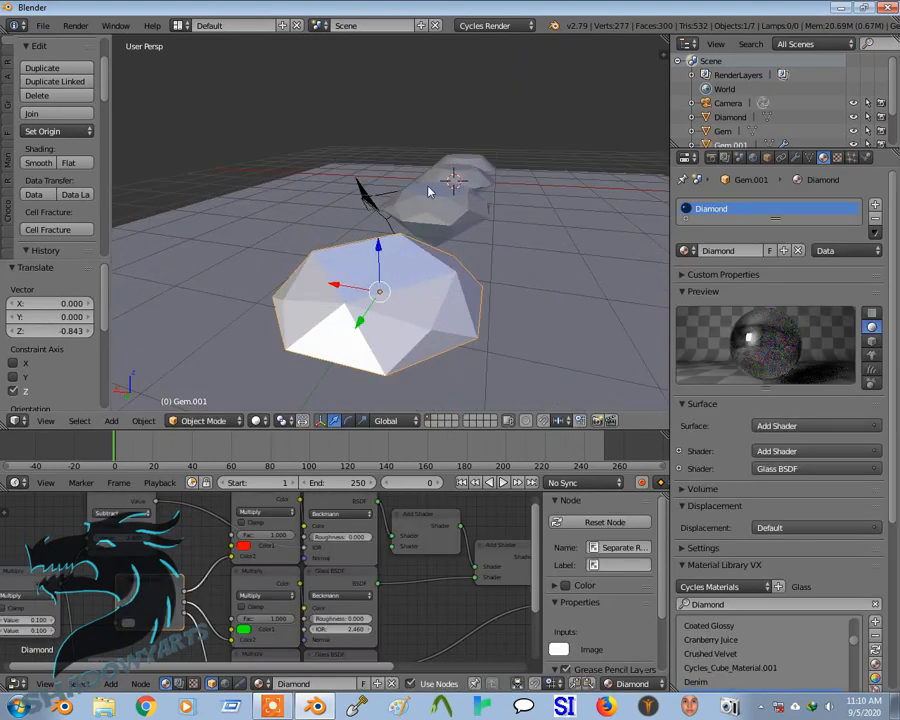
key(r)
key(x)
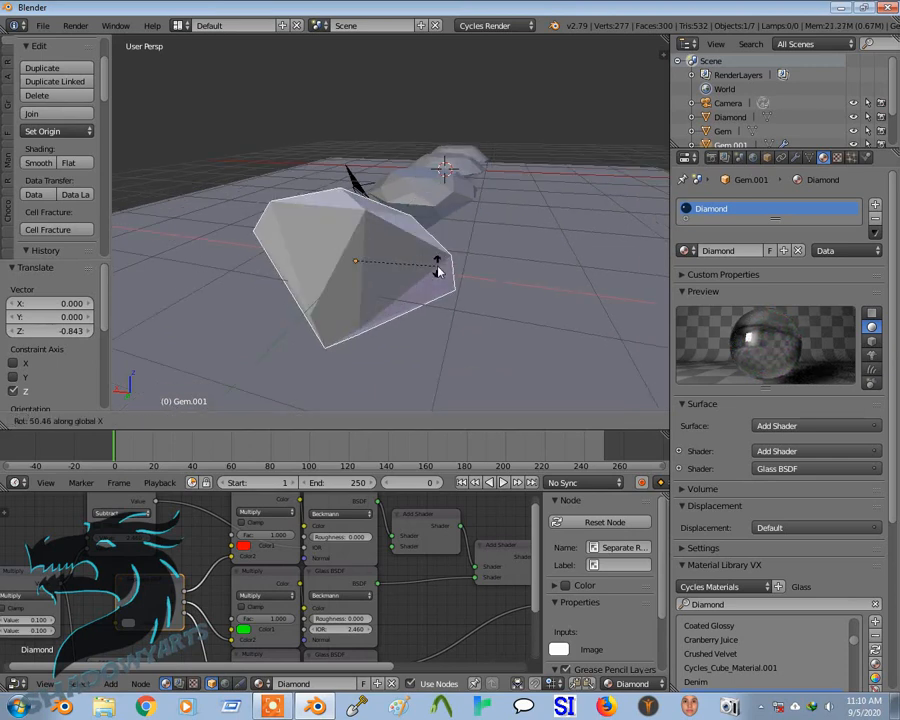
click(502, 257)
Lower the second gem about 0.368 along Z and raise it again about 0.219 to fit the plane's height.
scroll(476, 251, down, 2)
middle_drag(425, 236, 392, 217)
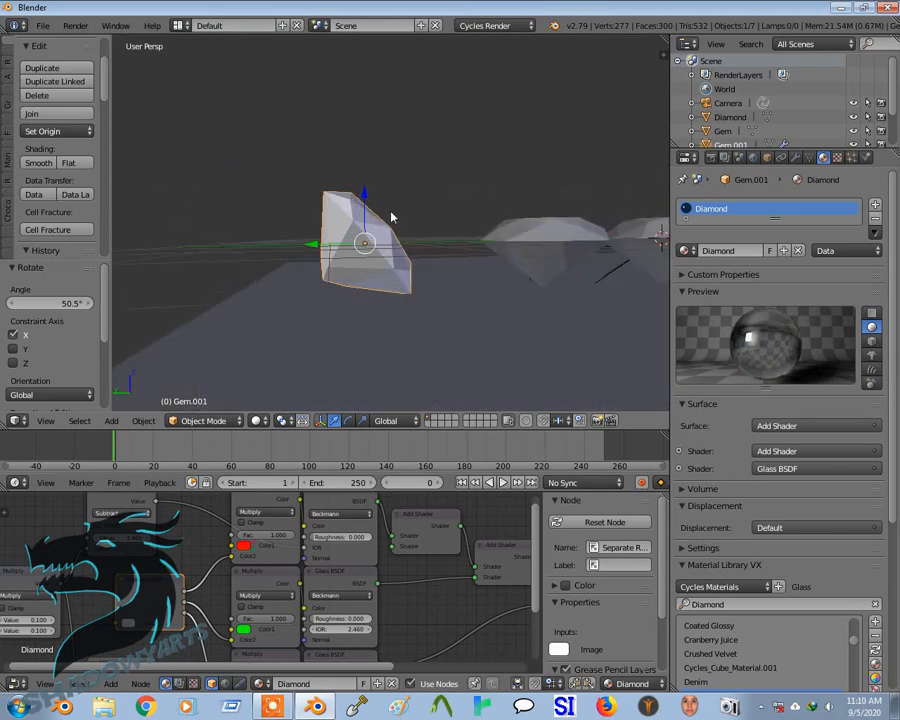
drag(364, 196, 370, 219)
middle_drag(471, 277, 375, 214)
scroll(470, 268, down, 3)
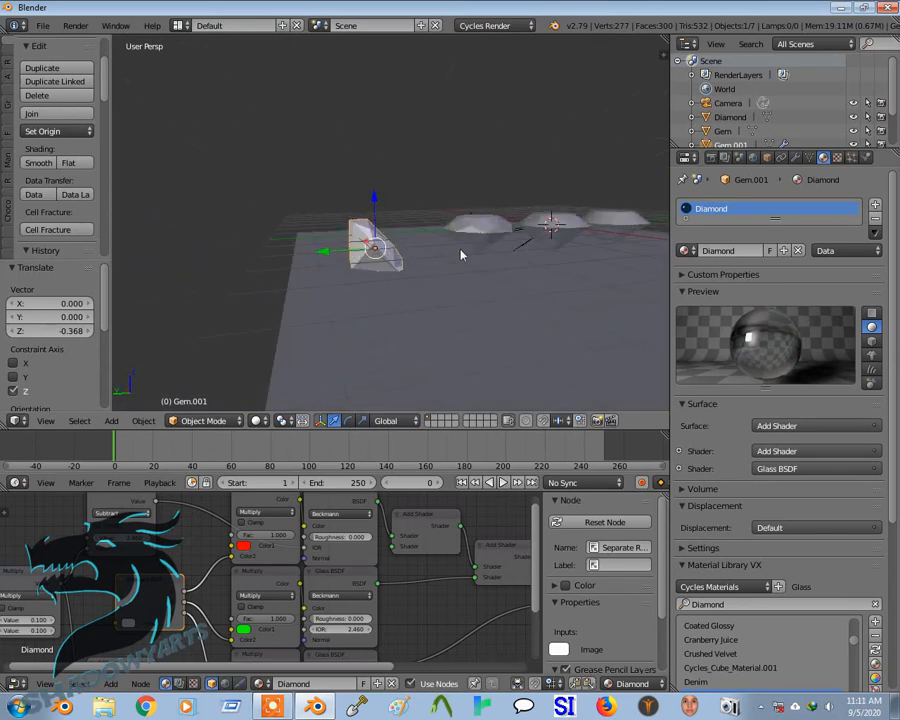
key(KP_5)
key(KP_1)
drag(403, 224, 398, 213)
Rotate the second gem about -7.14° around the global X axis to level its lower facet with the plane, checking in wireframe.
middle_drag(354, 227, 517, 228)
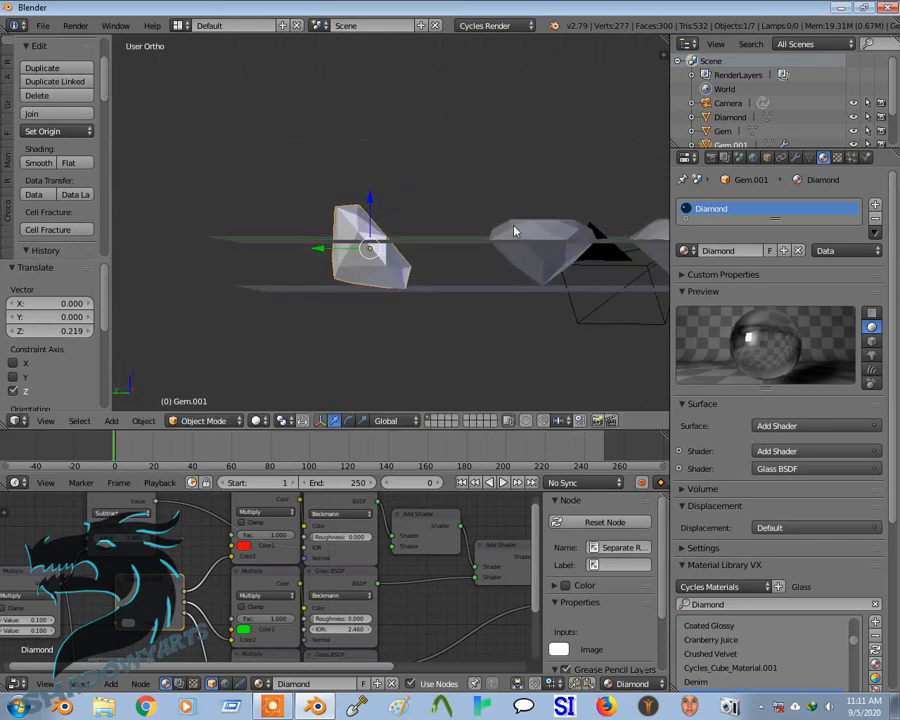
key(r)
key(y)
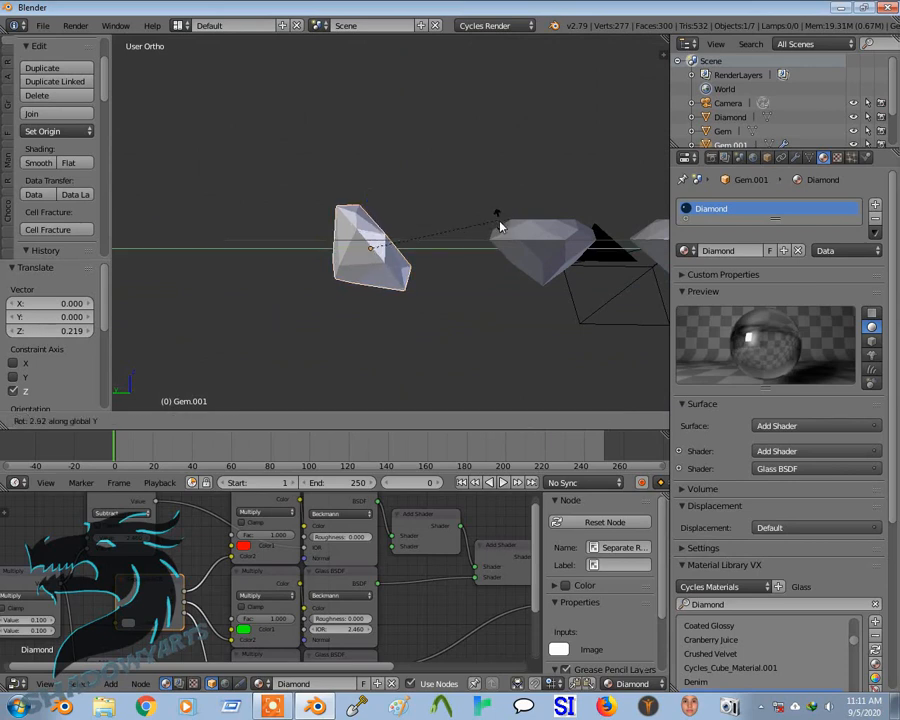
key(x)
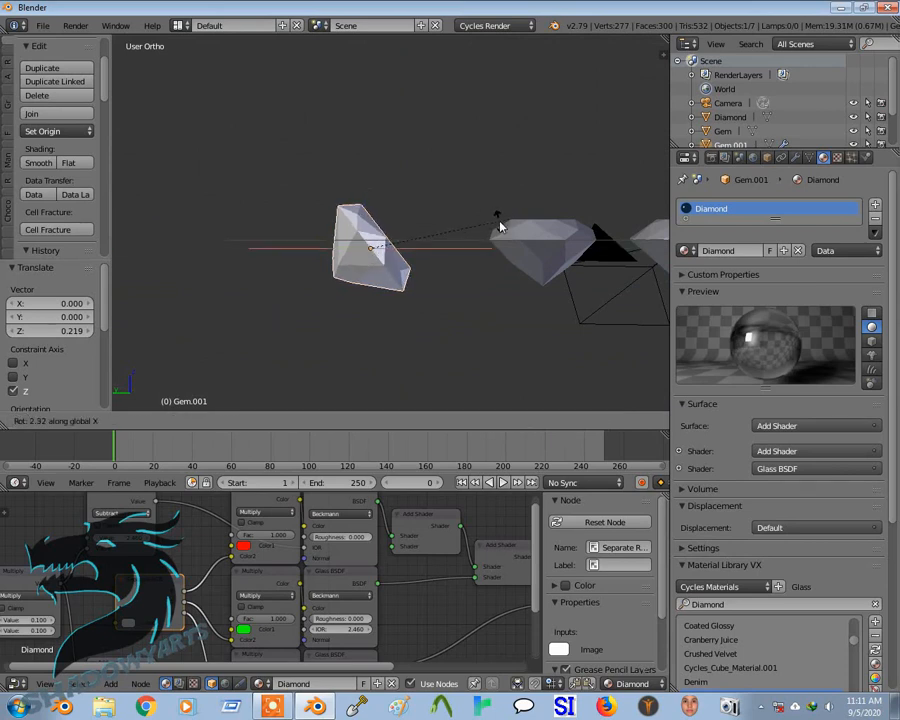
click(493, 215)
key(z)
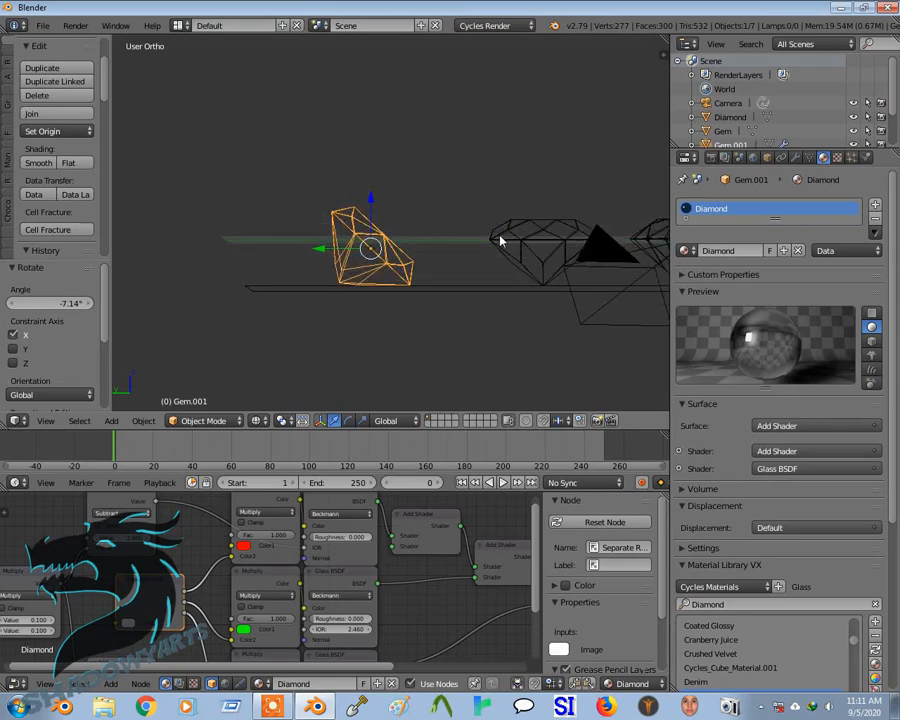
Rotate the gem beside the tilted one about -50.6° around the global X axis and lower it along Z onto the plane.
right_click(500, 240)
shift+middle_drag(517, 238, 405, 241)
key(z)
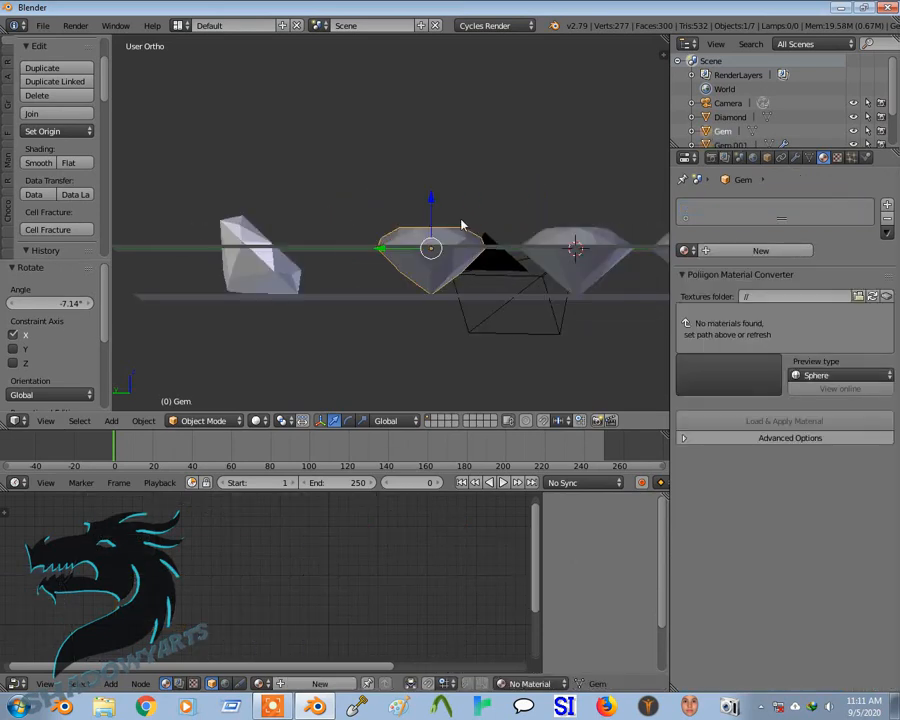
key(r)
key(x)
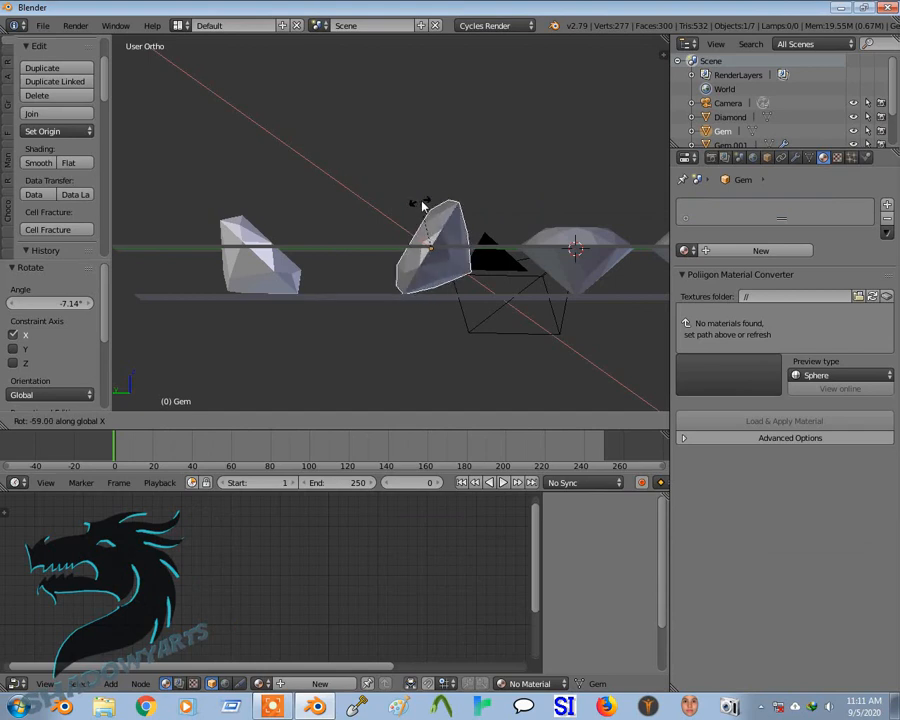
click(425, 203)
key(g)
key(z)
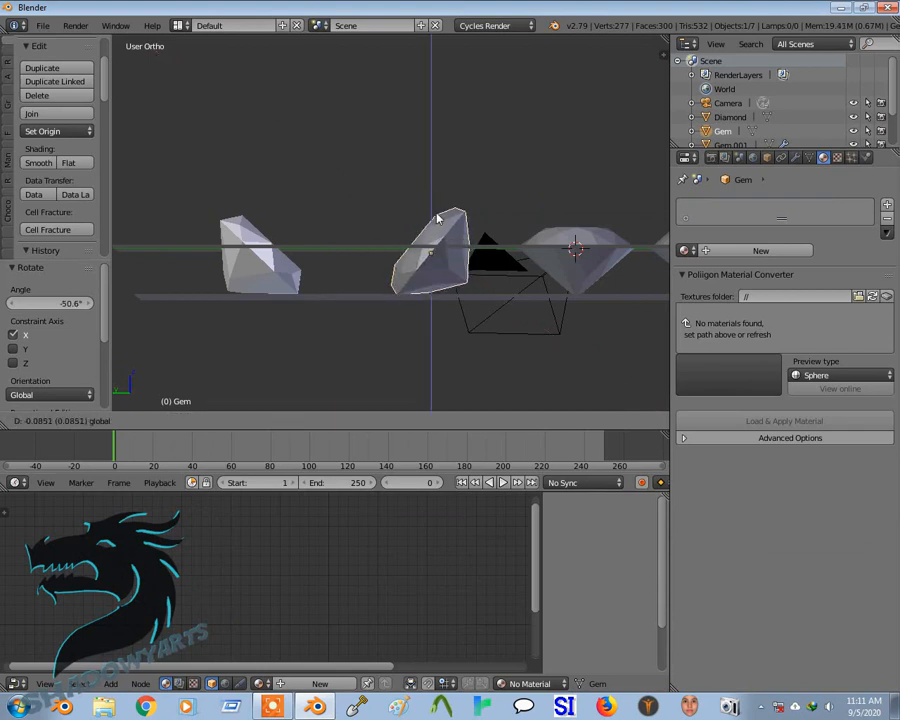
click(422, 250)
Reposition the tilted gem along the Y and X axes and turn it around the global Z axis.
key(g)
key(y)
click(388, 248)
middle_drag(388, 248, 484, 320)
key(g)
key(x)
click(391, 185)
key(r)
key(z)
click(288, 146)
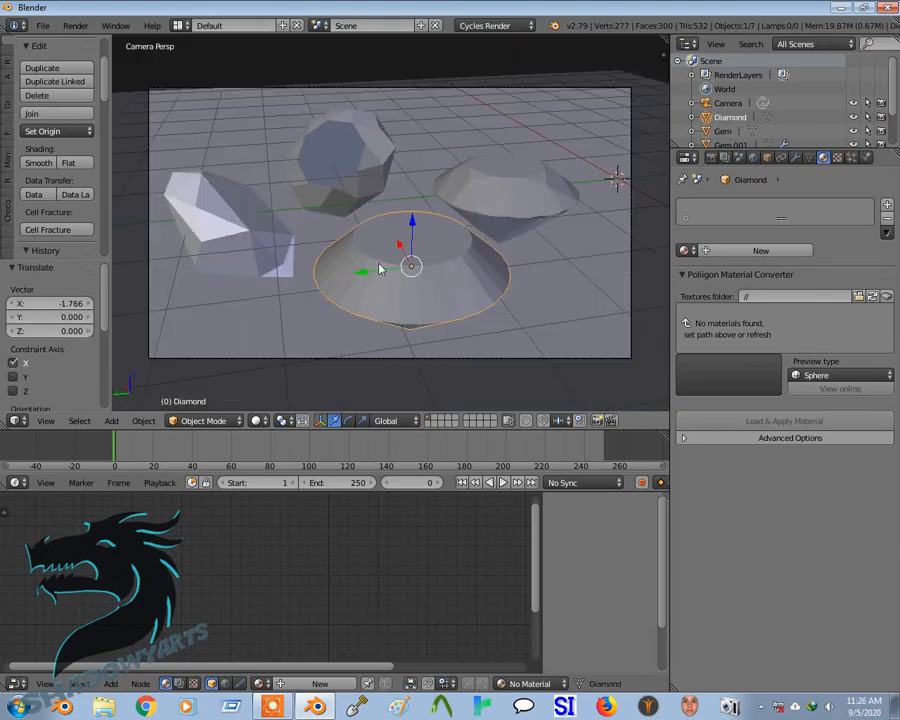
Move the diamond about 0.432 along Y and rotate it about -52.5° around the global Y axis.
key(g)
key(y)
click(378, 249)
key(r)
key(y)
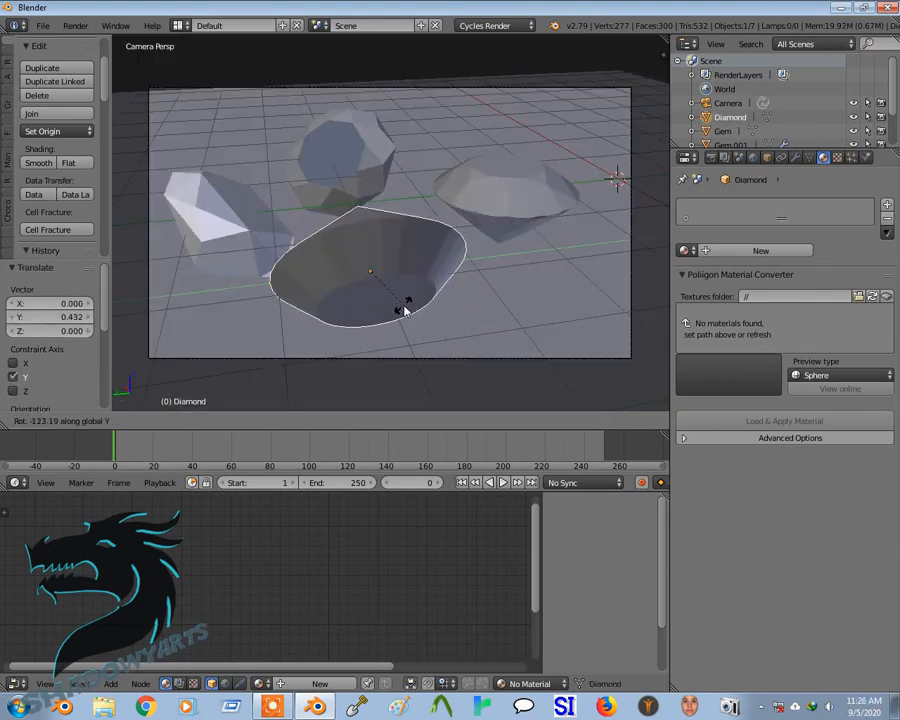
click(402, 256)
Lower the diamond about 0.439 along Z and shift it along Y in front of the other gems.
key(g)
key(z)
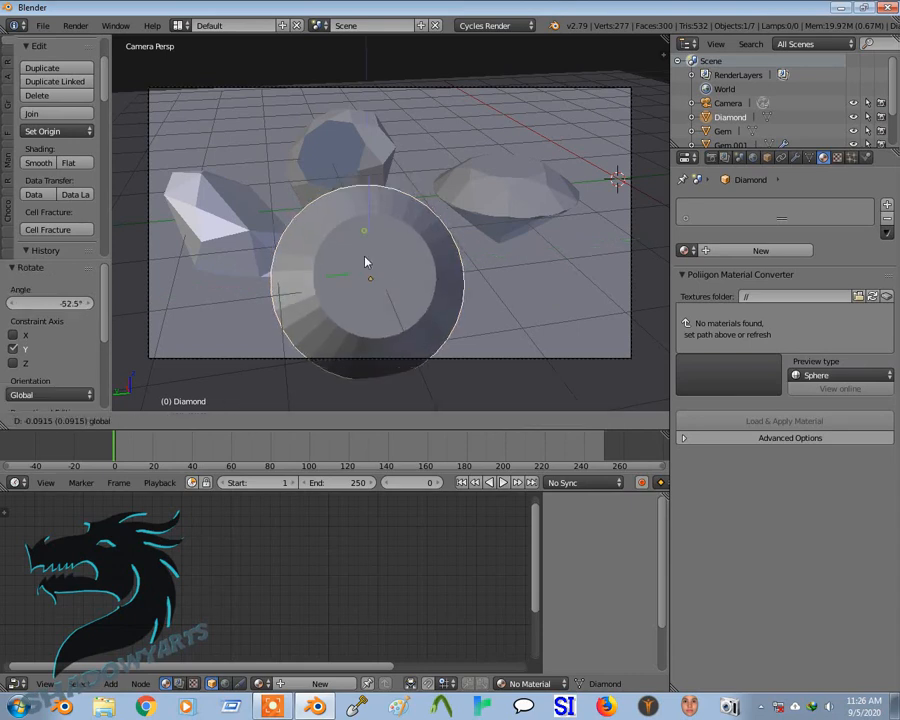
click(372, 273)
key(g)
key(y)
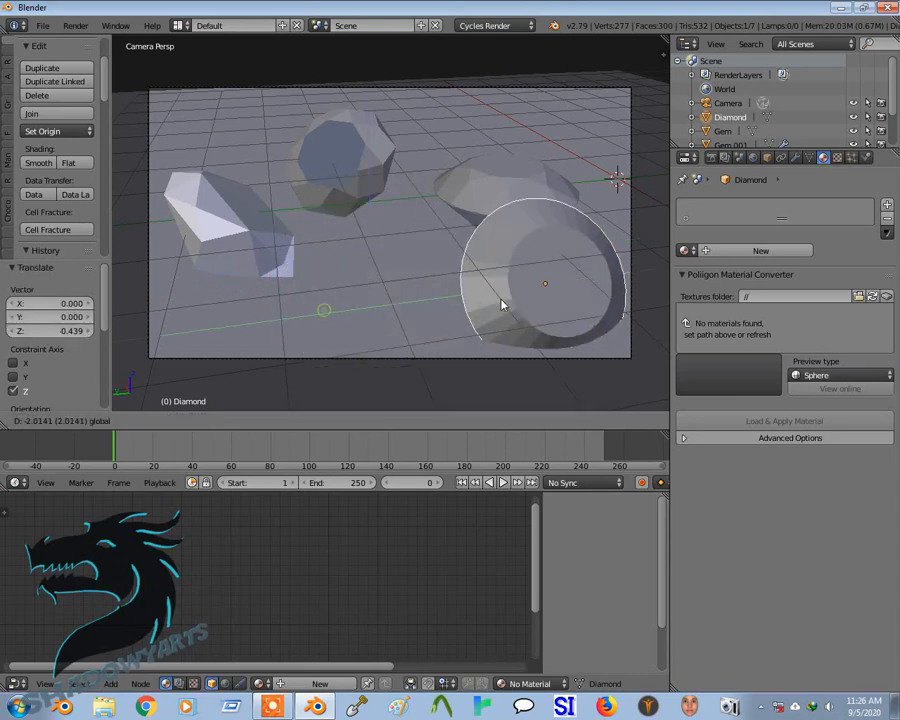
click(398, 307)
Scale the diamond to about 0.747 and raise it about 0.224 along Z.
key(s)
click(510, 236)
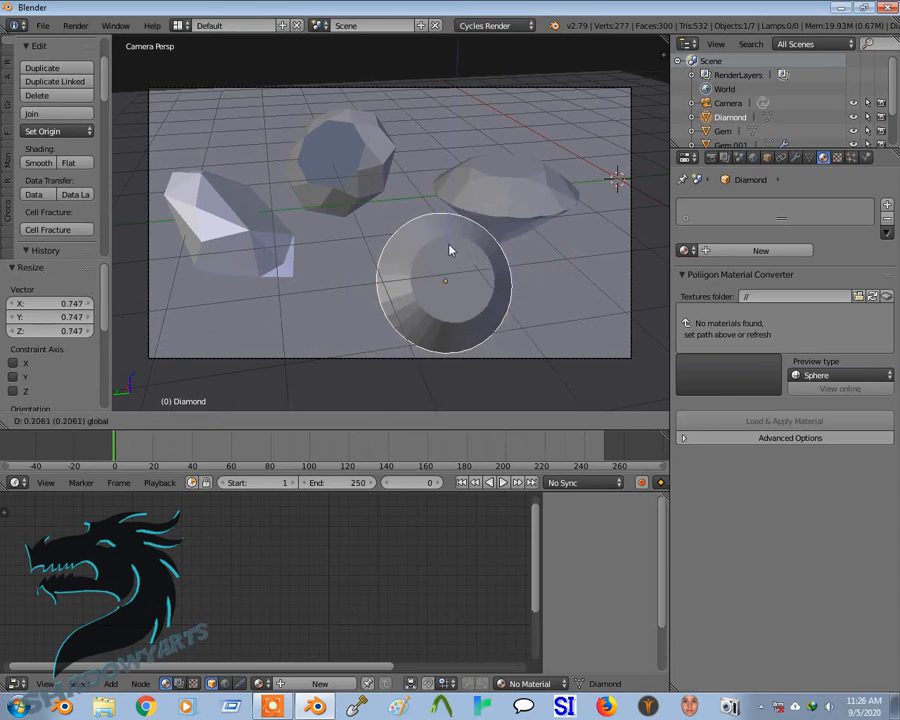
click(451, 250)
Rotate the diamond about 79° around the global Z axis.
key(r)
key(z)
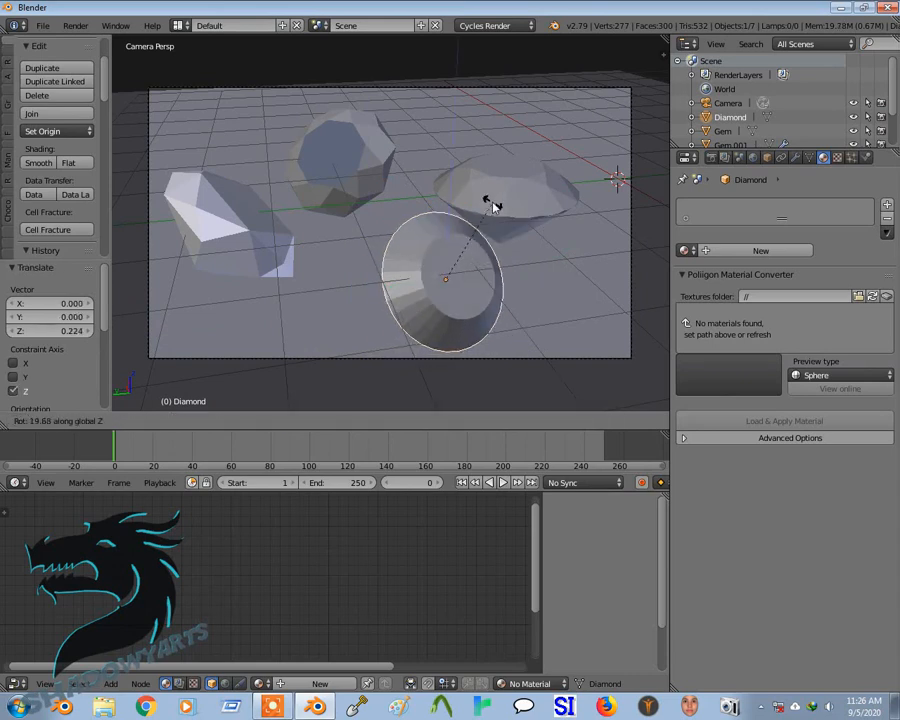
click(406, 203)
Rotate the gem at the back about -32.1° around the global Z axis.
right_click(376, 147)
key(r)
key(z)
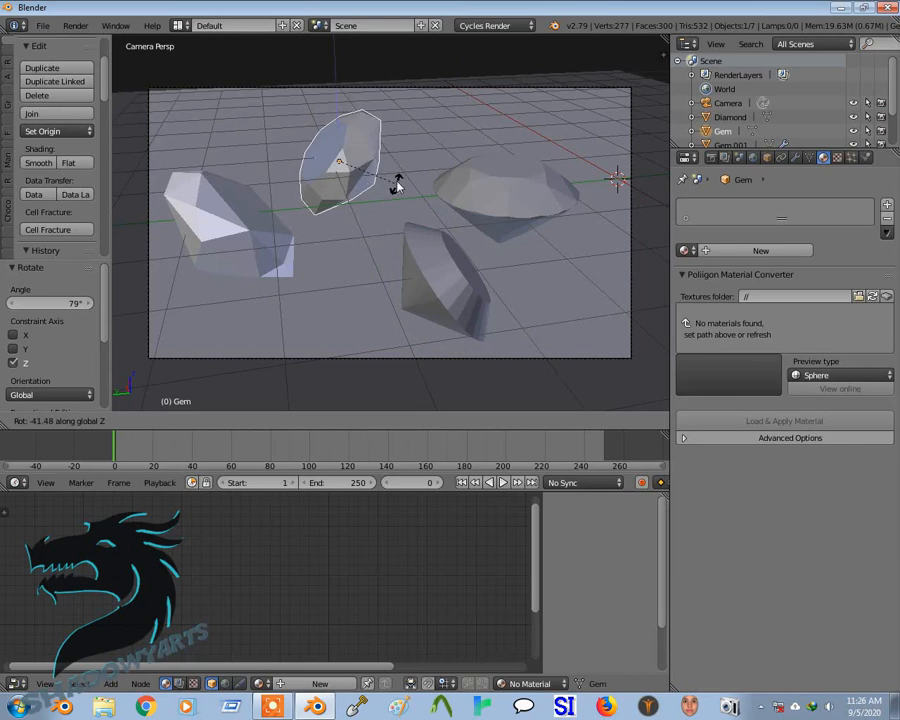
click(393, 178)
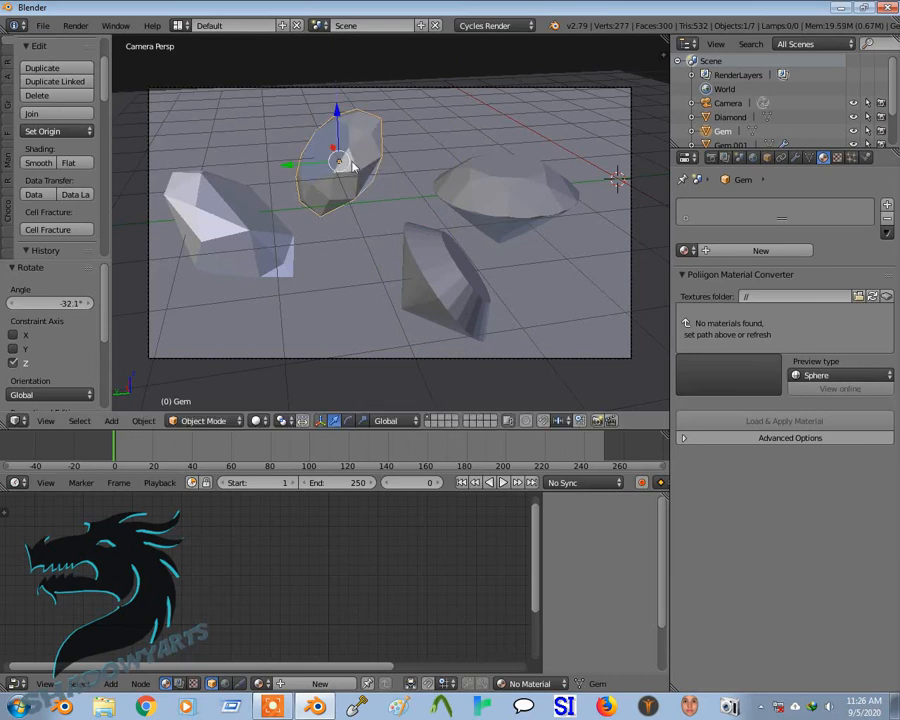
key(r)
right_click(352, 176)
Move the gem at the back about -0.395 along X and shift it along Y, leaving nothing selected.
key(g)
key(x)
click(370, 178)
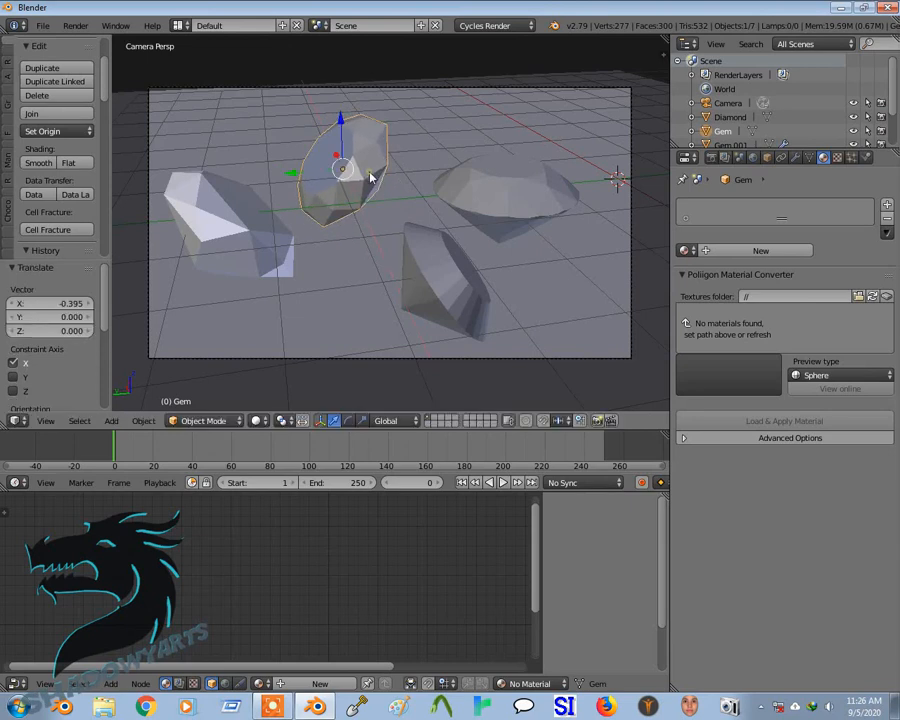
key(g)
key(y)
click(363, 226)
right_click(418, 258)
key(a)
scroll(578, 257, down, 2)
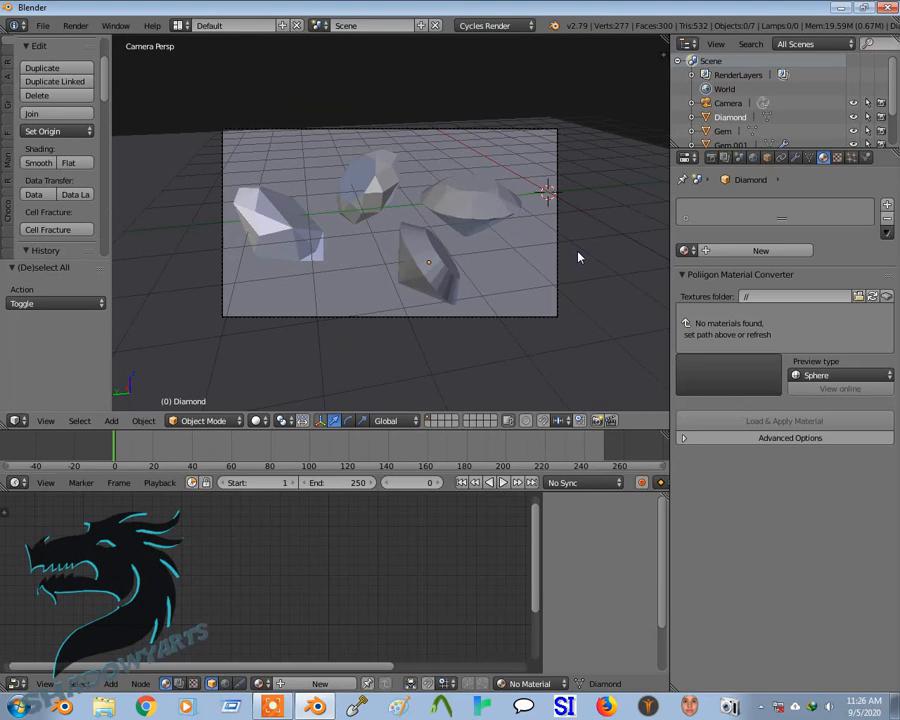
Tilt the upright gem named dobj about -30.9° around the global X axis.
scroll(538, 211, up, 1)
right_click(538, 211)
shift+middle_drag(538, 211, 498, 212)
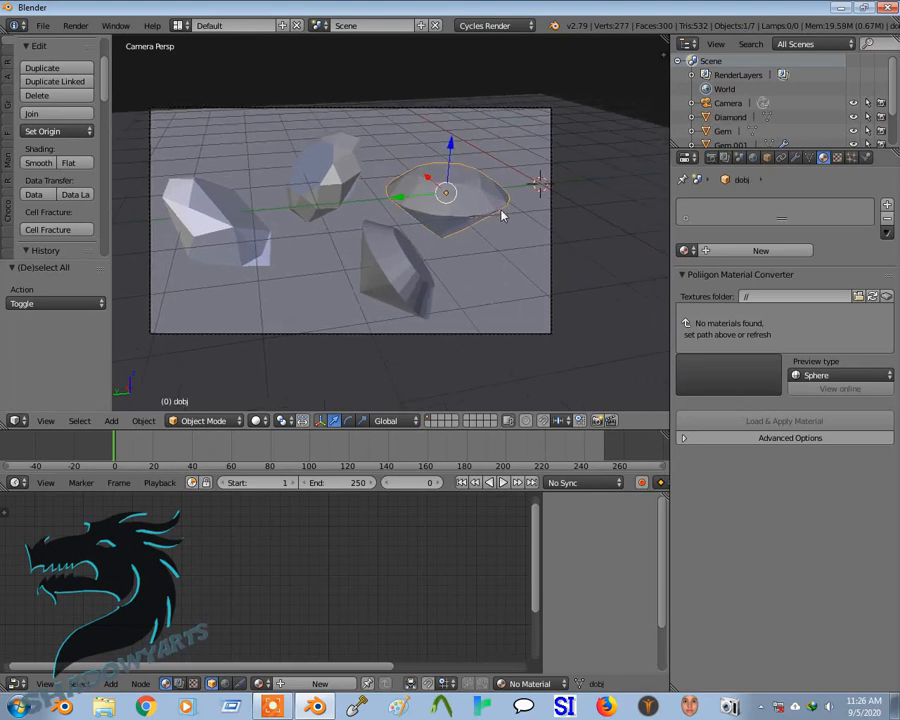
key(r)
key(y)
key(x)
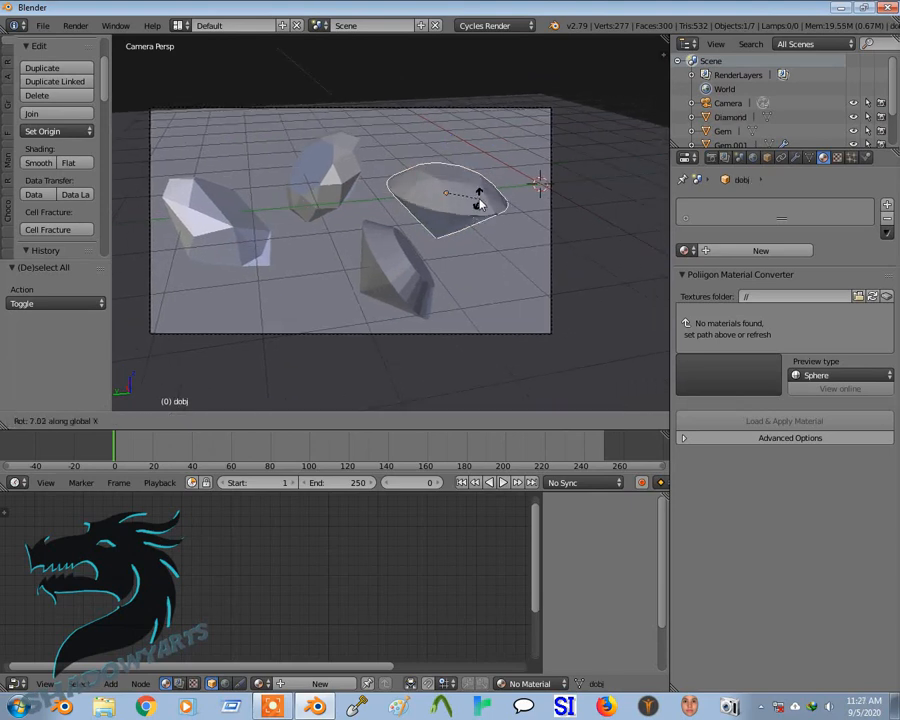
click(455, 195)
Lower the dobj gem about 0.347 along Z and move it about -0.665 along Y.
key(g)
key(z)
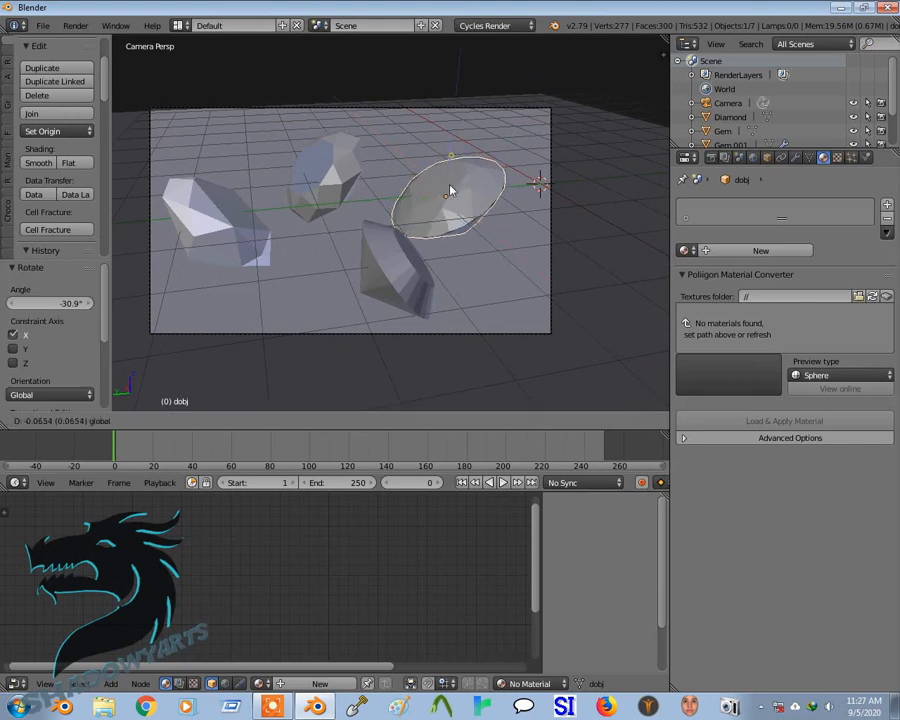
click(452, 180)
key(g)
key(y)
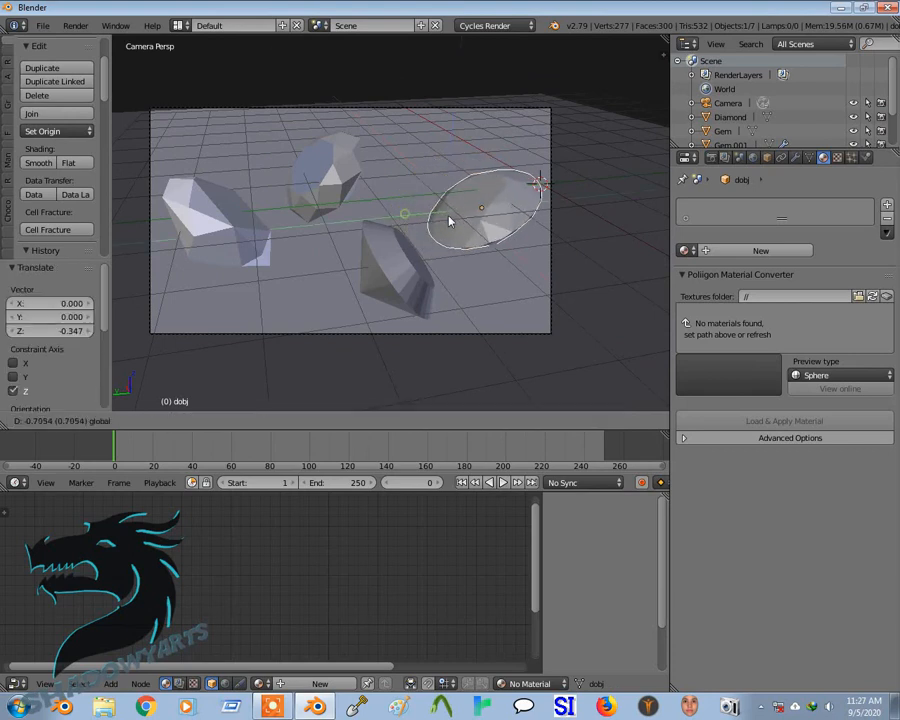
click(442, 221)
Preview the scene in rendered shading, enable the render Border option, and return to solid shading.
key(shift+z)
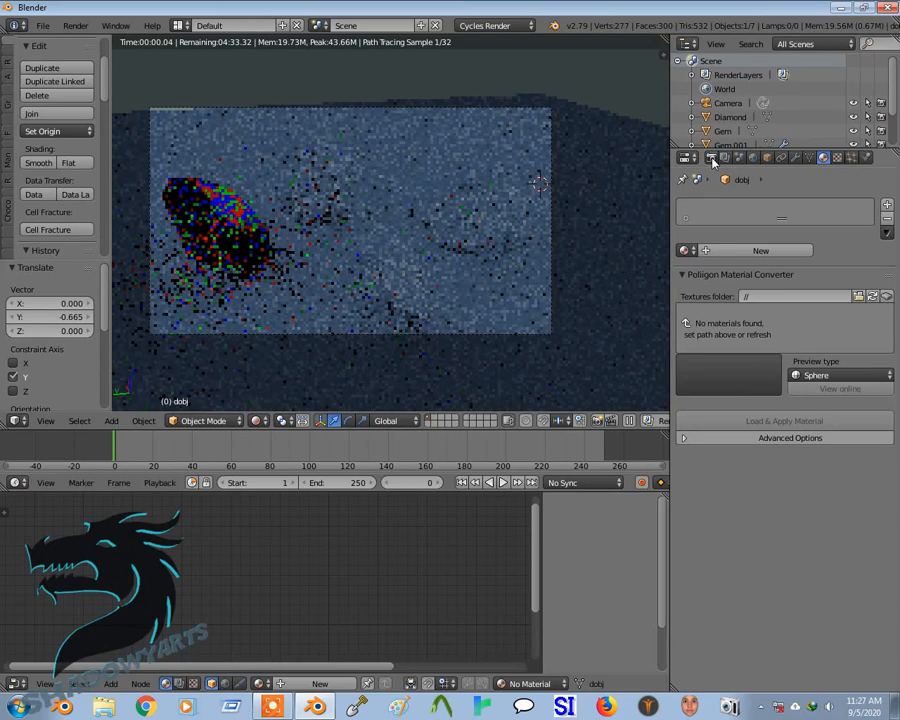
click(711, 157)
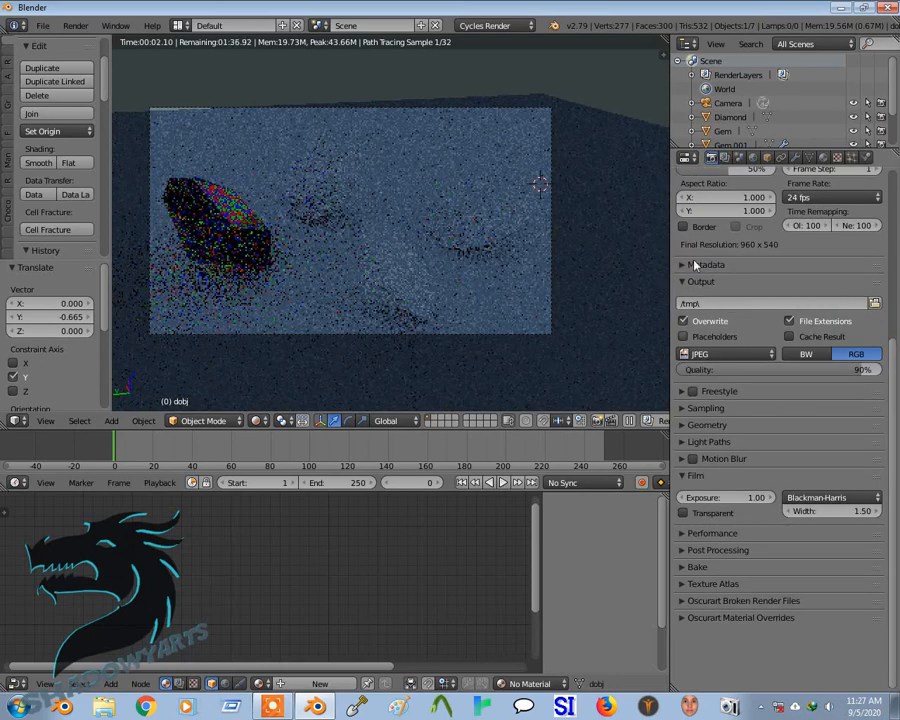
click(684, 227)
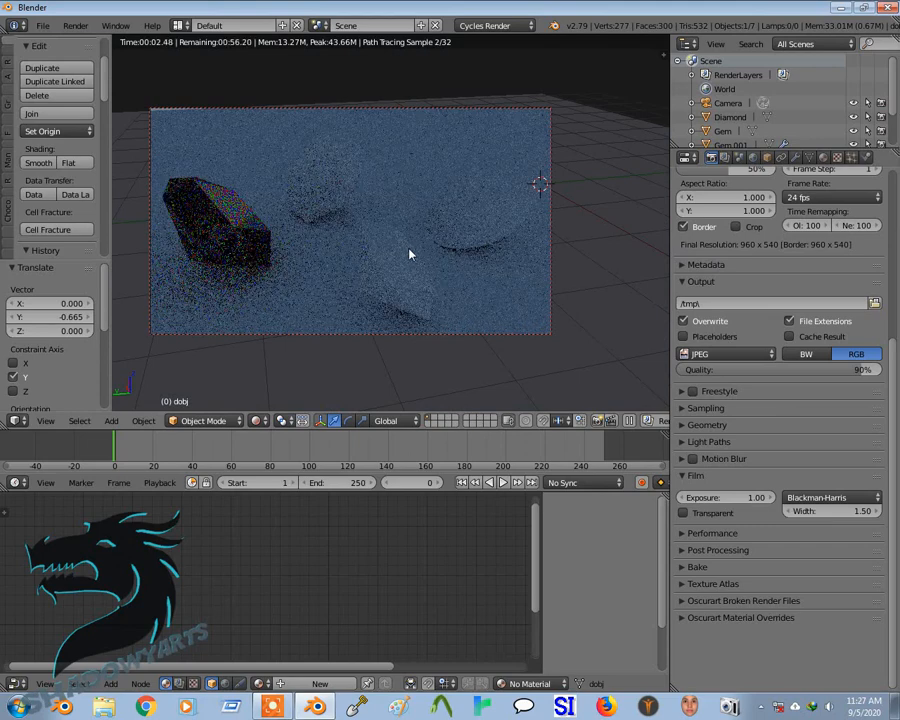
key(z)
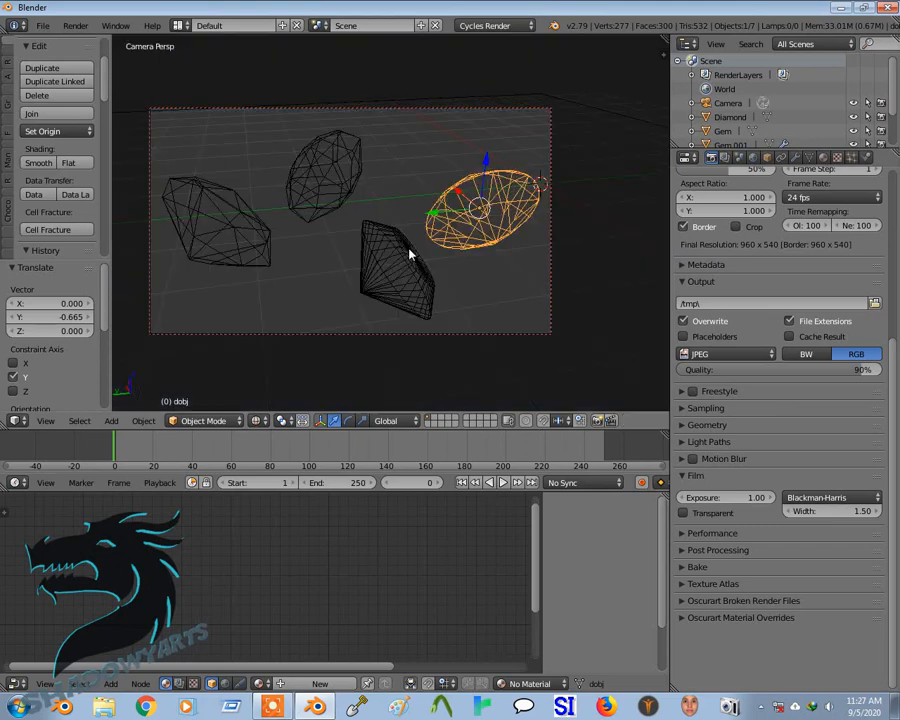
key(z)
Link the Diamond material from Gem.001 to the other three gems and check them in rendered shading.
right_click(207, 213)
right_click(325, 175)
shift+right_click(475, 200)
shift+right_click(408, 246)
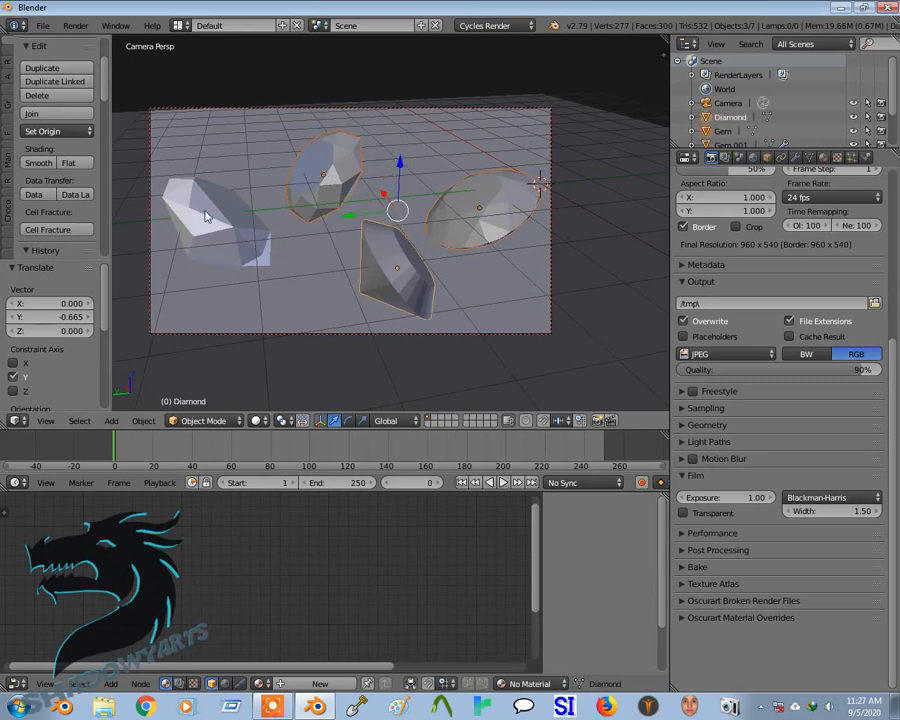
shift+right_click(207, 215)
key(ctrl+l)
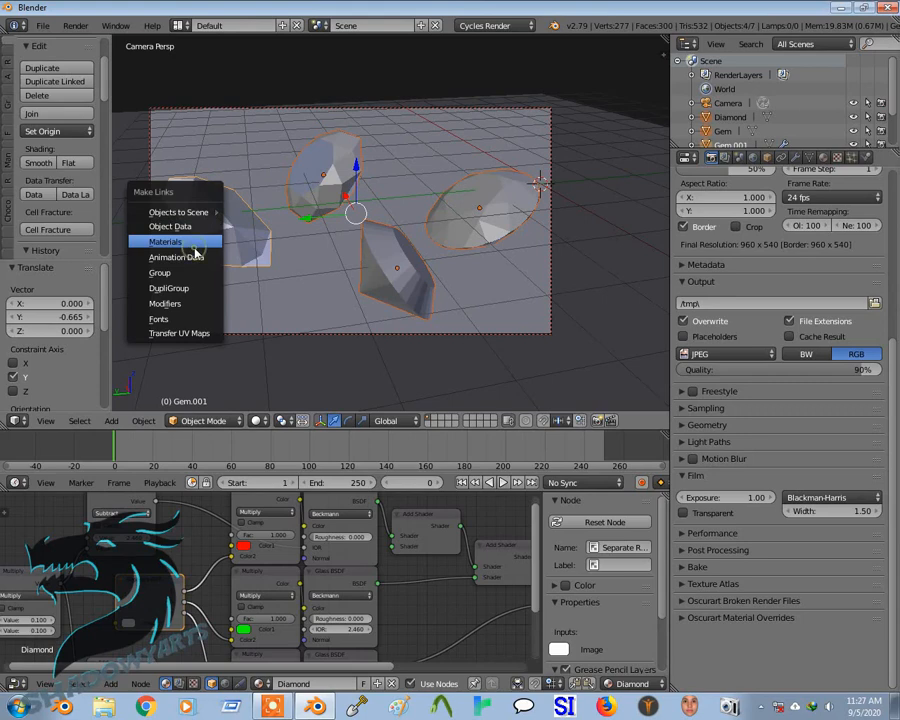
click(196, 252)
key(shift+z)
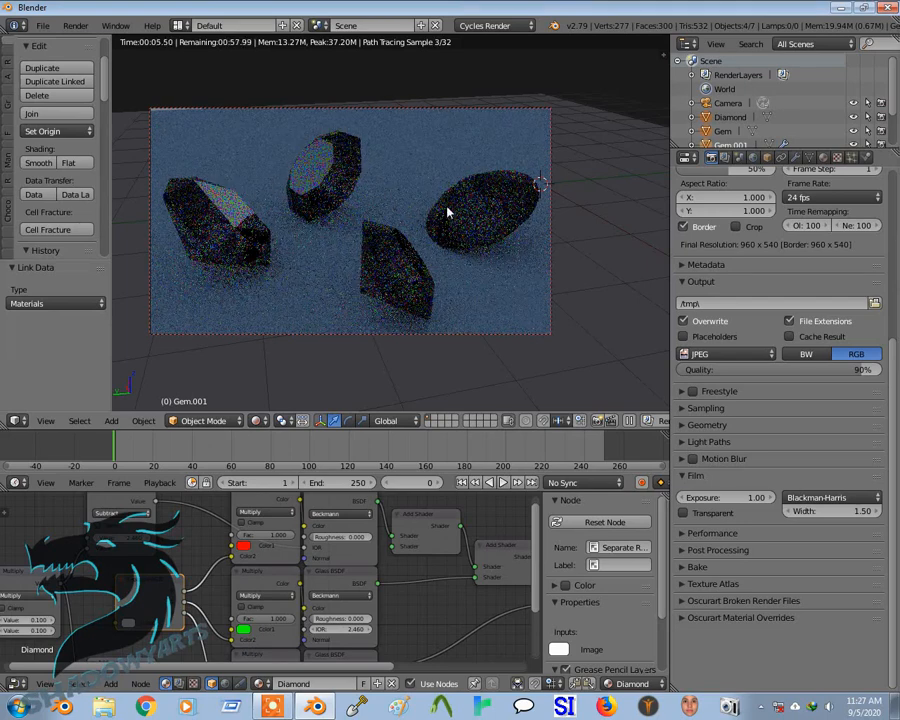
key(z)
key(z)
Scale the floor plane up to about 1.114.
right_click(221, 167)
key(s)
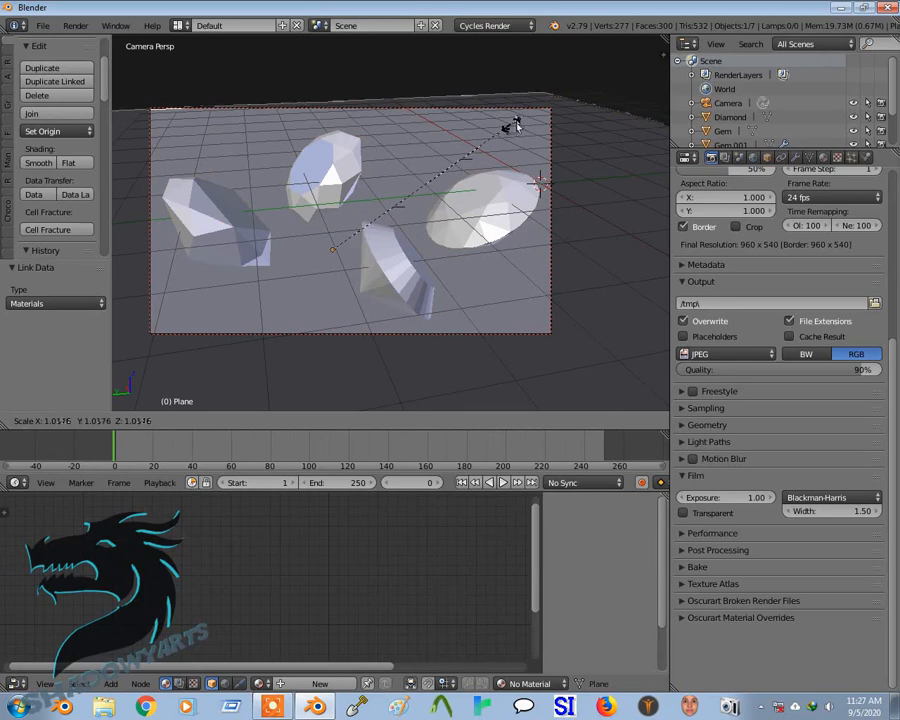
click(527, 117)
Add a Sun lamp and raise it about 8.974 along Z.
key(shift+a)
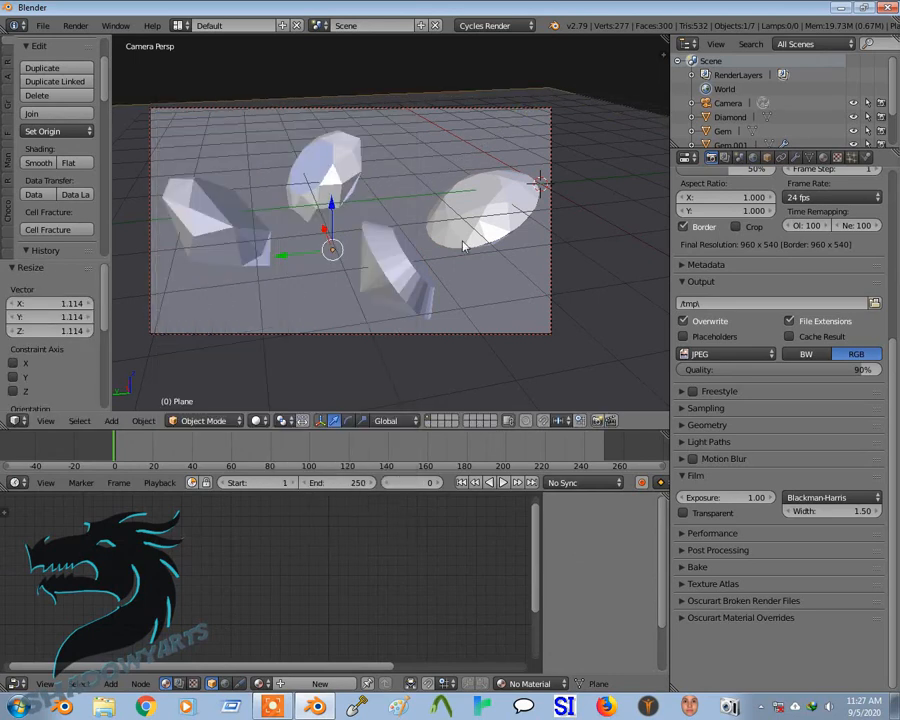
key(x)
key(KP_0)
key(KP_0)
key(shift+a)
mouse_move(385, 377)
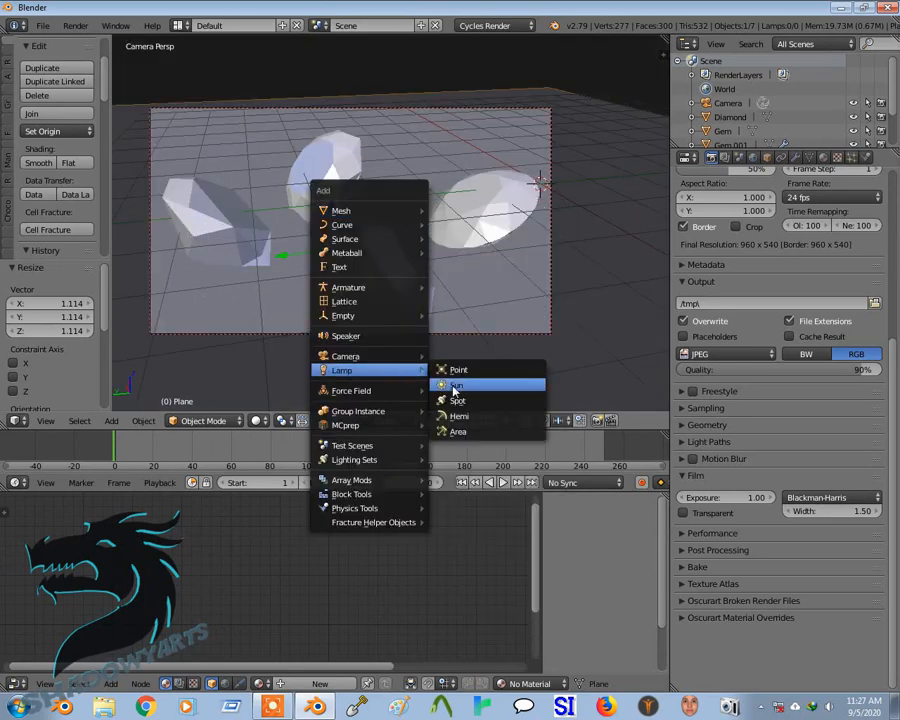
click(458, 386)
drag(548, 165, 393, 71)
scroll(502, 141, down, 5)
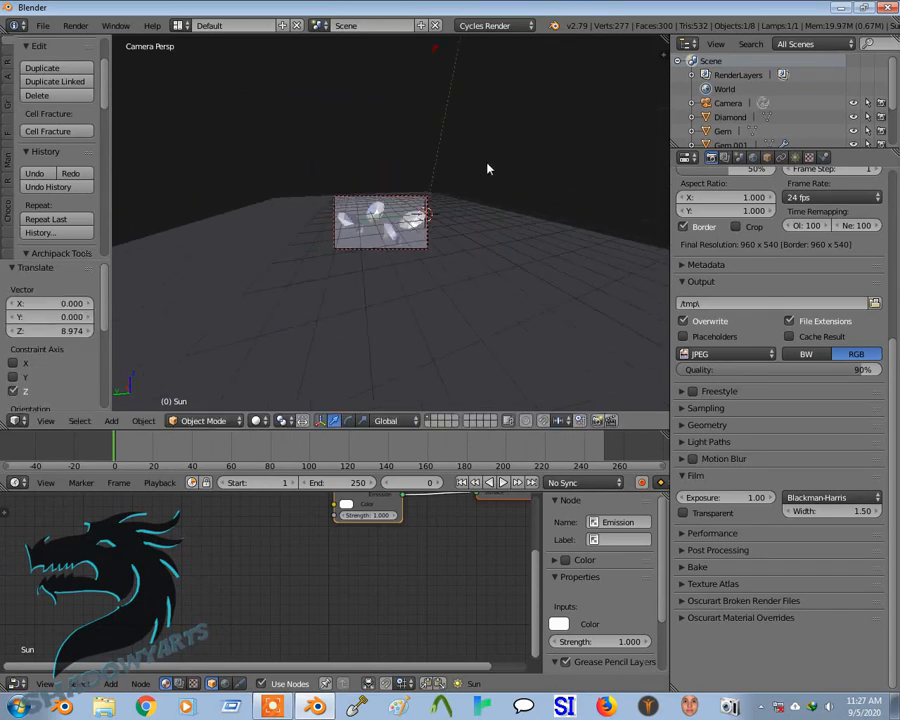
Lower the Sun lamp along Z and move it about 6.829 along Y.
key(g)
key(z)
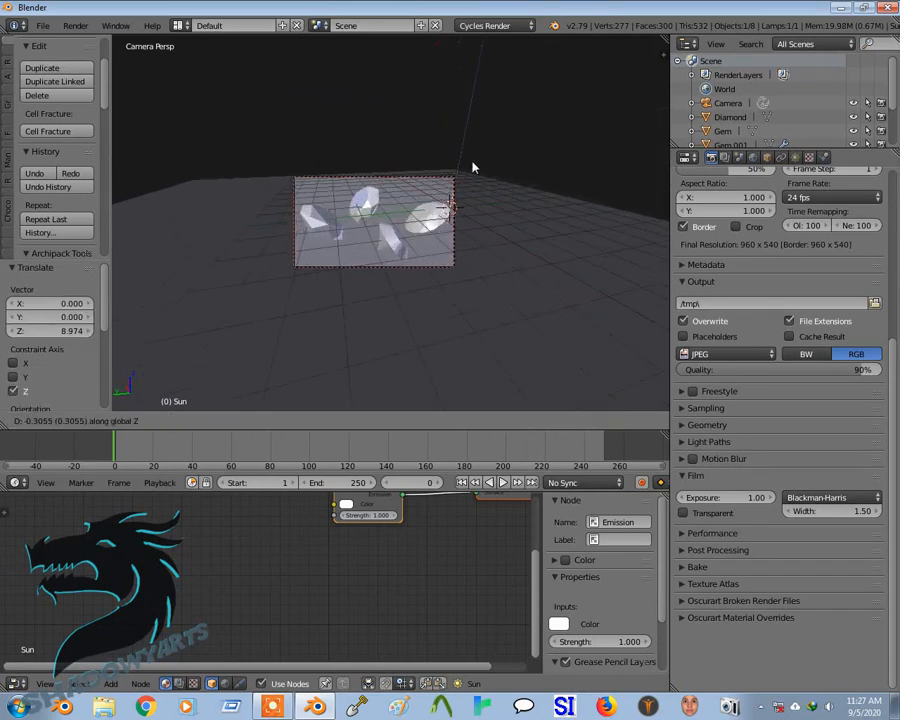
drag(437, 39, 433, 65)
drag(419, 156, 236, 178)
Rotate the Sun lamp about -55.9° around the global X axis and check the lighting in rendered shading.
key(r)
key(x)
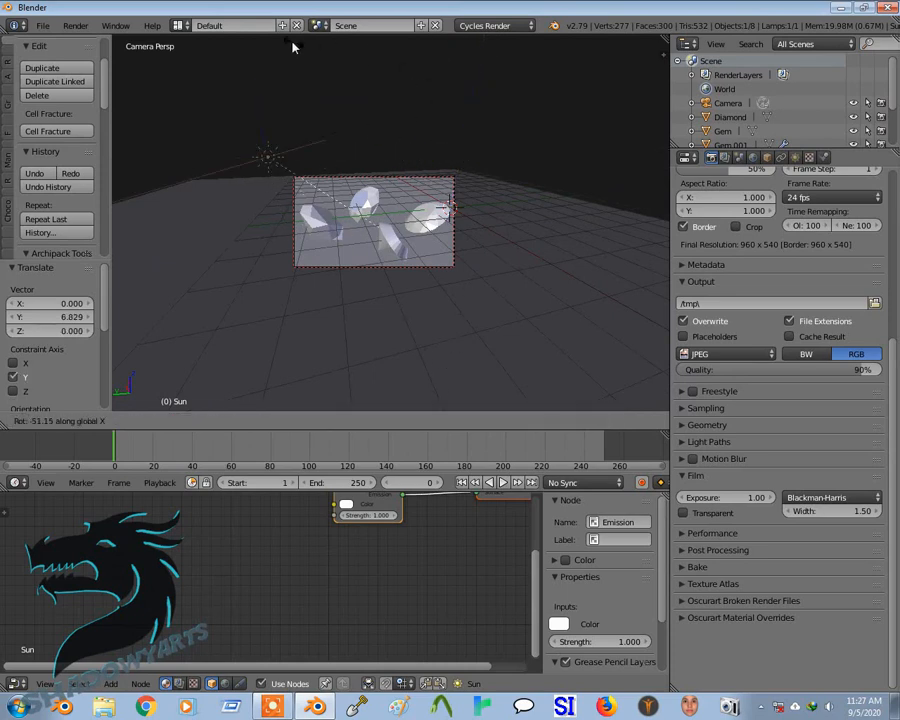
click(307, 57)
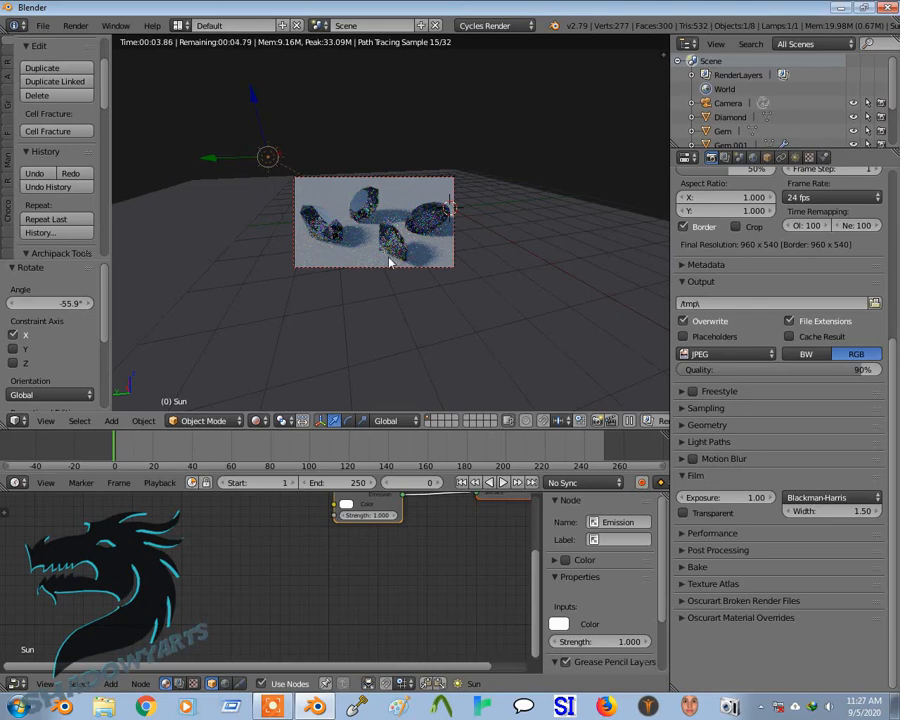
scroll(390, 262, up, 4)
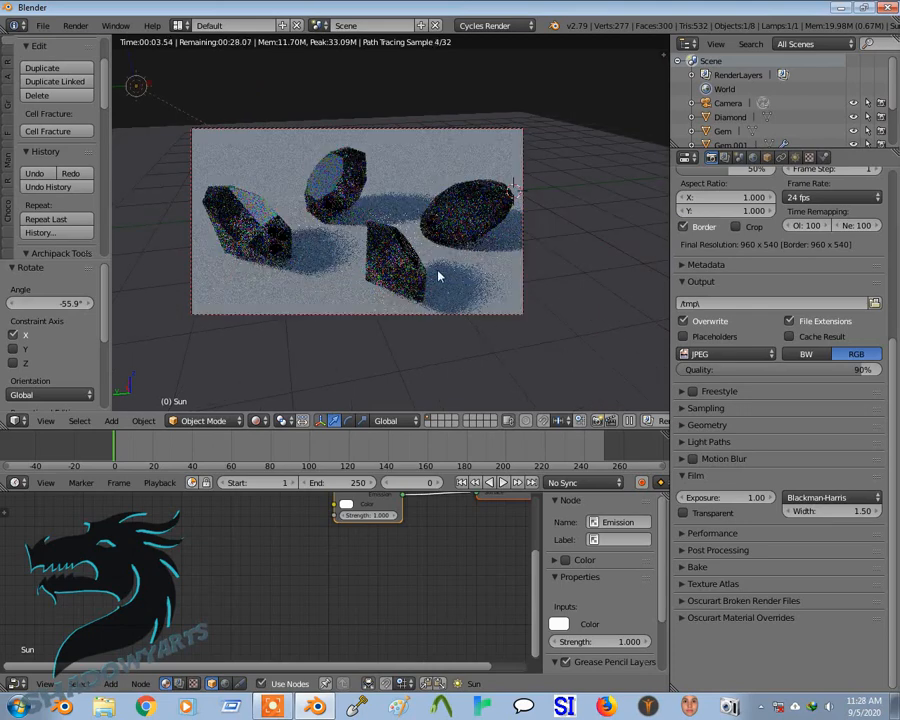
key(shift+z)
Give the gem at the back its own copy of the Diamond material.
right_click(348, 190)
click(824, 158)
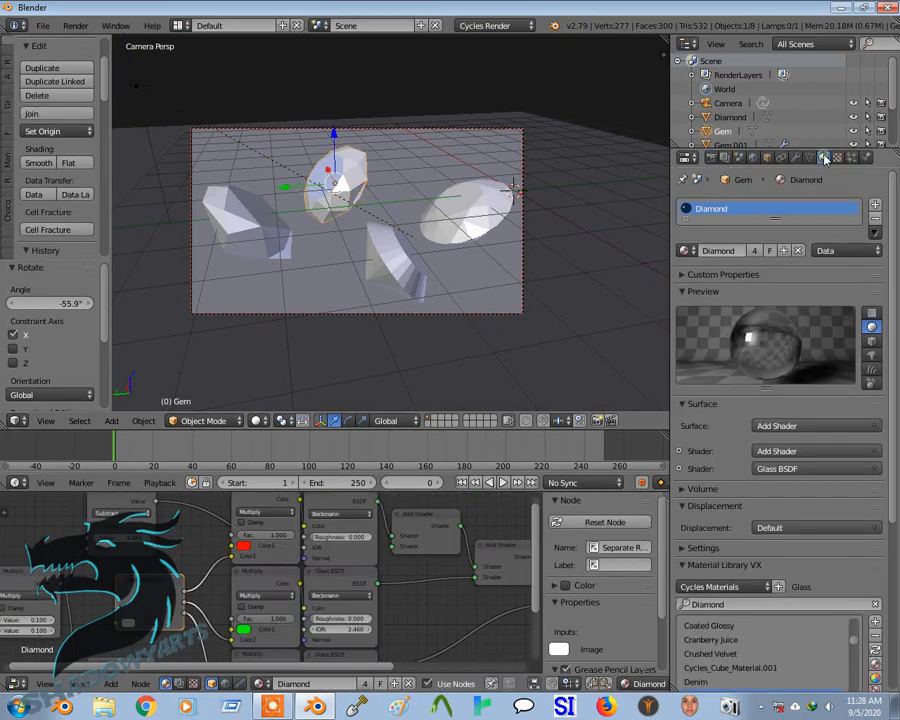
click(784, 251)
Set the Separate RGB image colour in the back gem's Diamond.001 material to red, R 1.000, G 0.005, B 0.000.
middle_drag(180, 541, 237, 532)
middle_drag(236, 667, 296, 585)
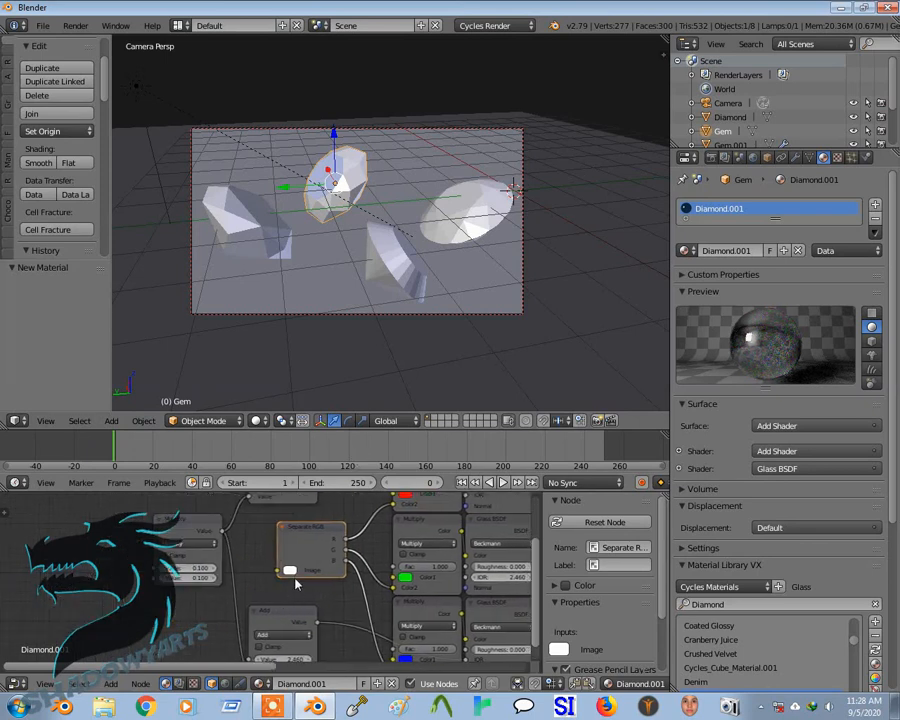
click(290, 570)
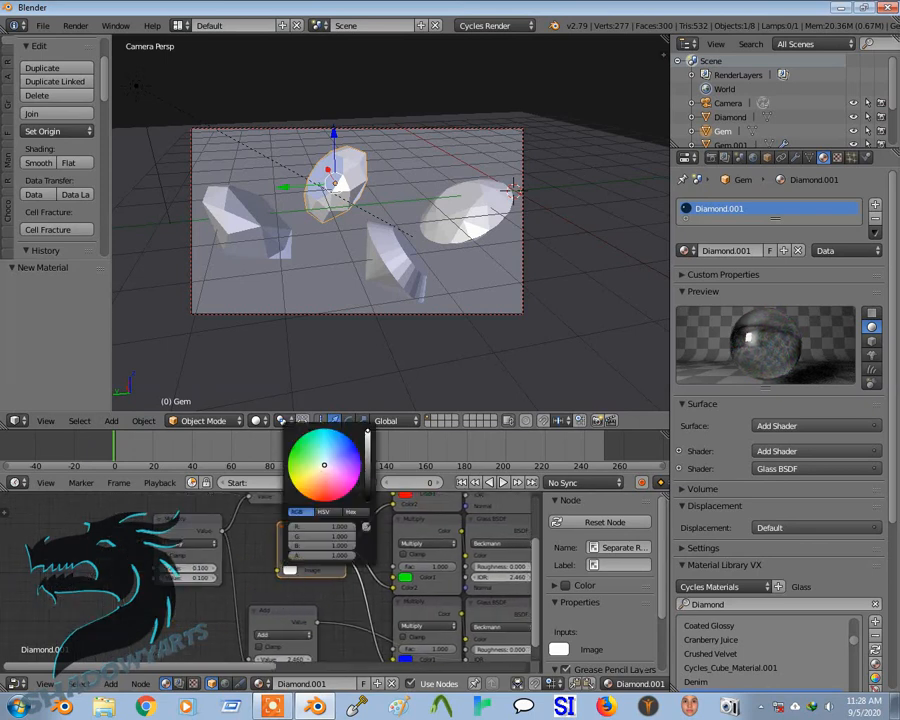
drag(323, 483, 322, 500)
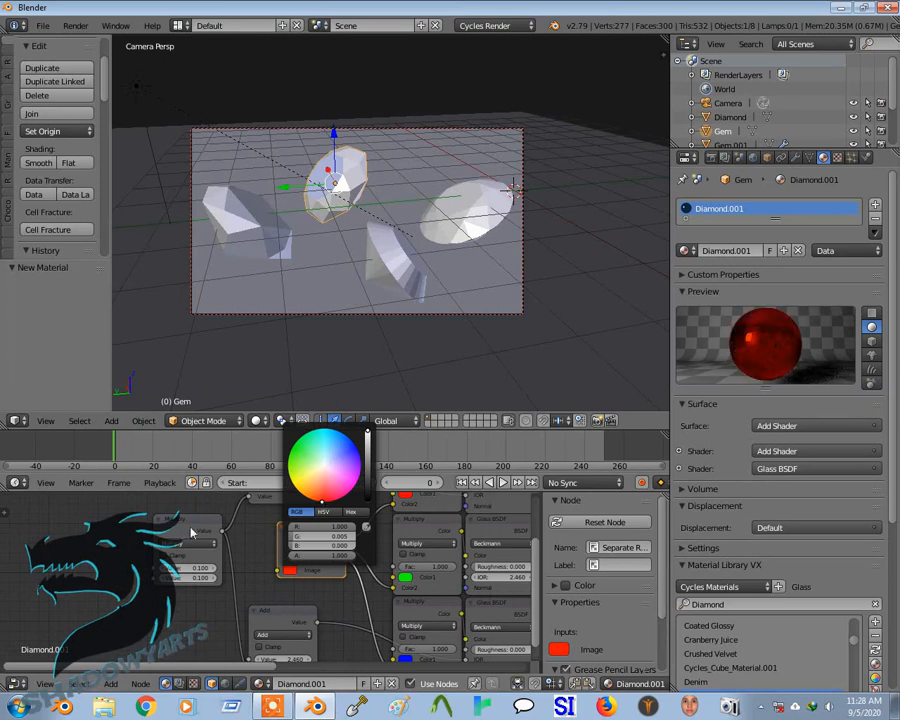
Give the diamond at the front its own copy of the Diamond material.
right_click(463, 209)
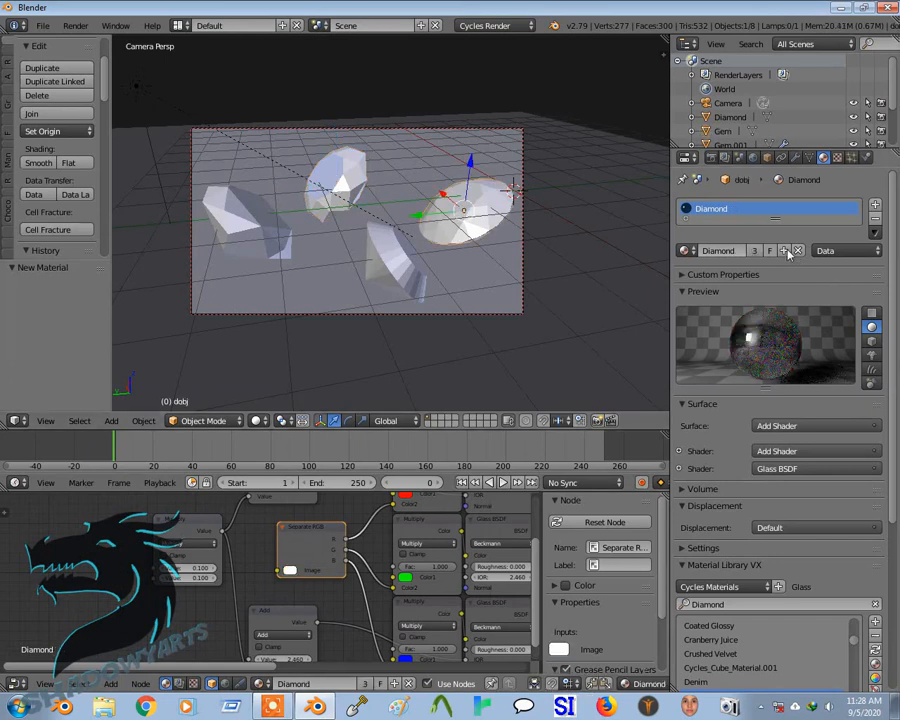
right_click(392, 272)
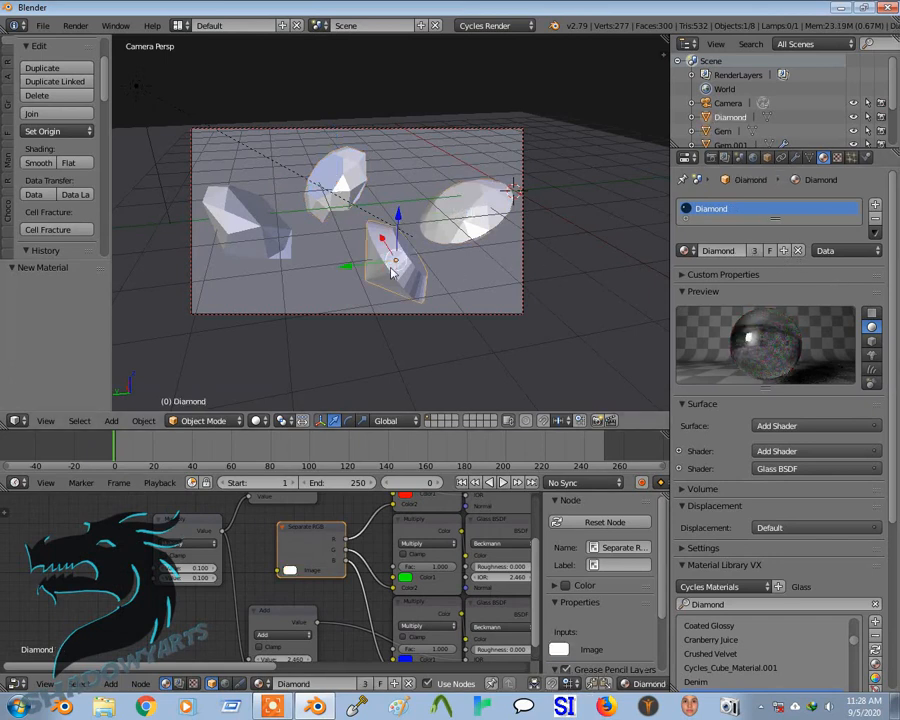
click(785, 253)
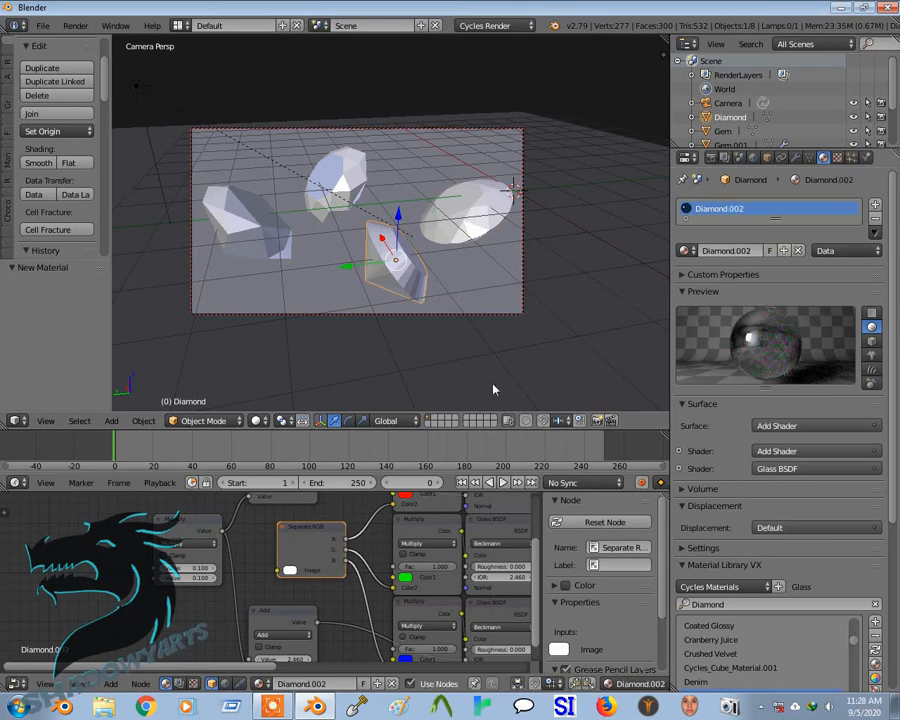
Set the Separate RGB image colour in the front diamond's material to yellow and darken it slightly.
click(291, 571)
mouse_move(308, 476)
mouse_down()
mouse_move(290, 477)
mouse_move(306, 497)
mouse_move(342, 494)
mouse_move(358, 449)
mouse_move(328, 429)
mouse_move(306, 435)
mouse_move(293, 445)
mouse_move(289, 474)
mouse_up()
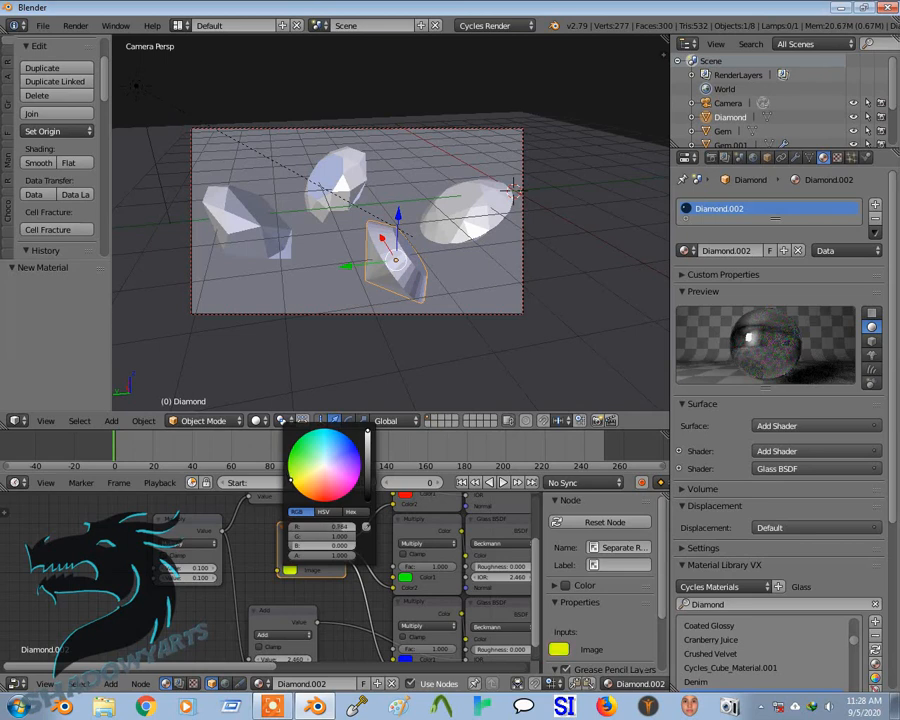
drag(287, 487, 293, 480)
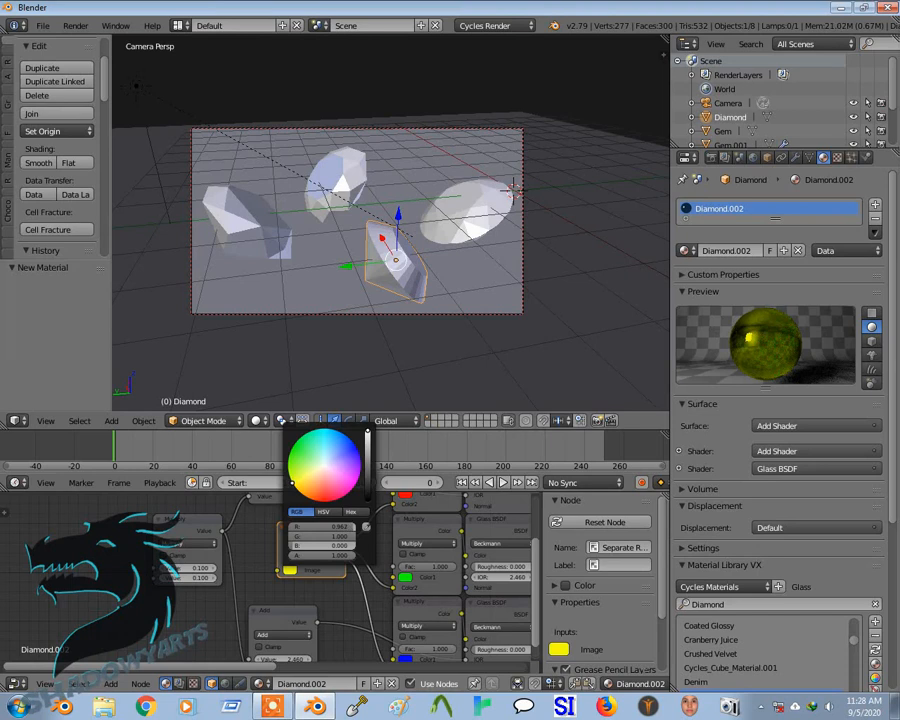
drag(368, 445, 368, 448)
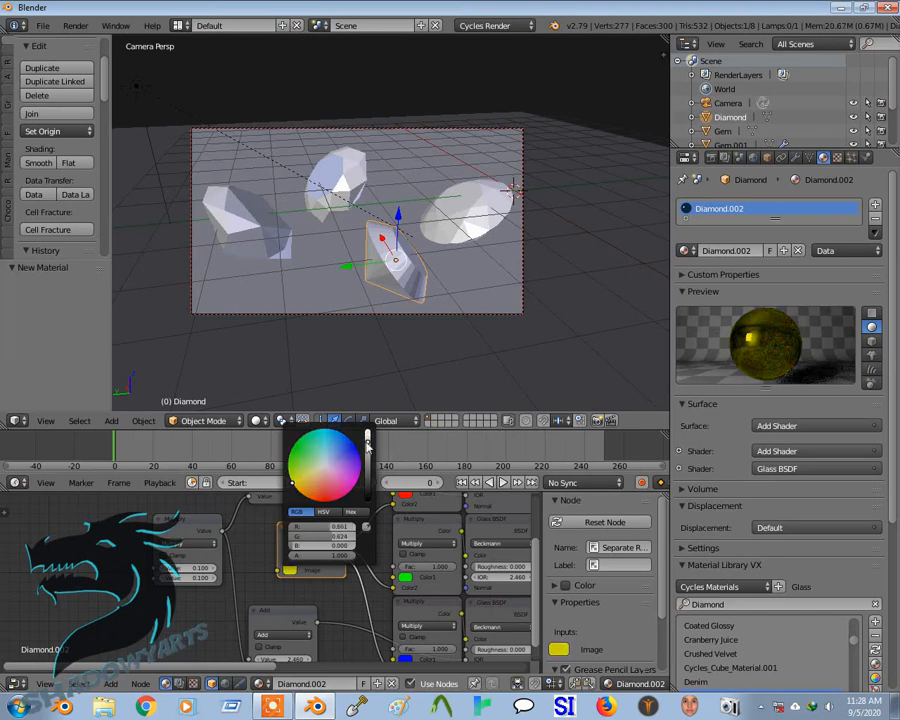
Assign the white Diamond material to the gem at the back and the red Diamond.001 material to the leftmost gem.
right_click(234, 210)
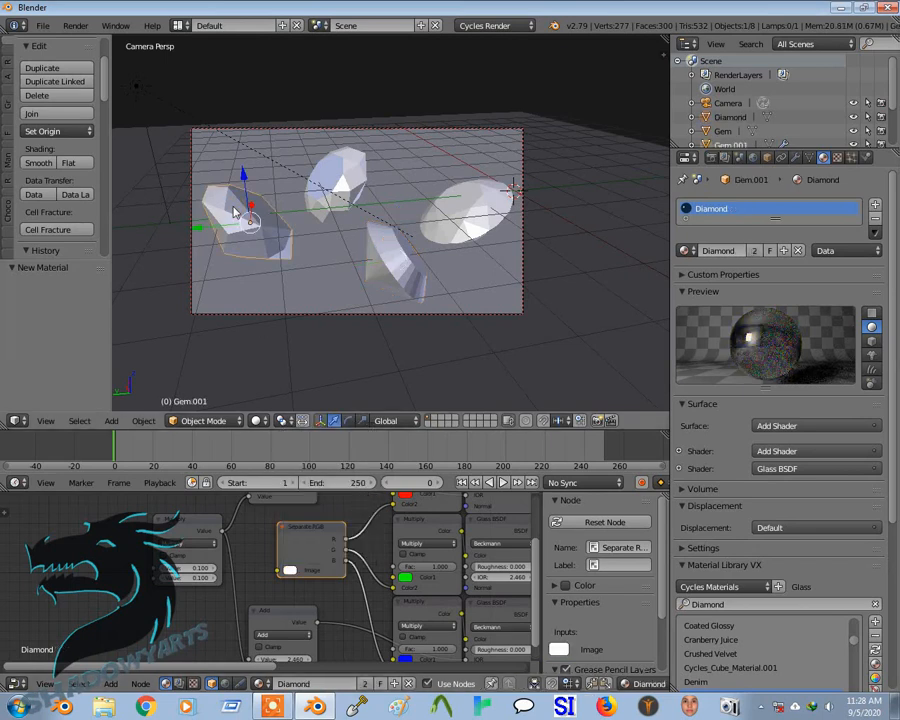
right_click(344, 173)
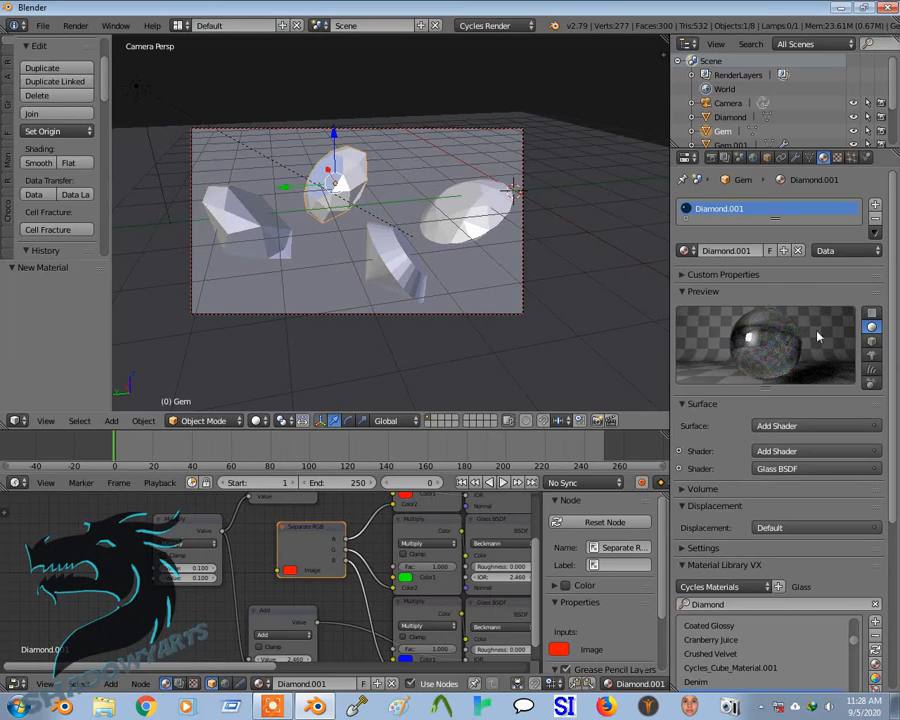
click(686, 250)
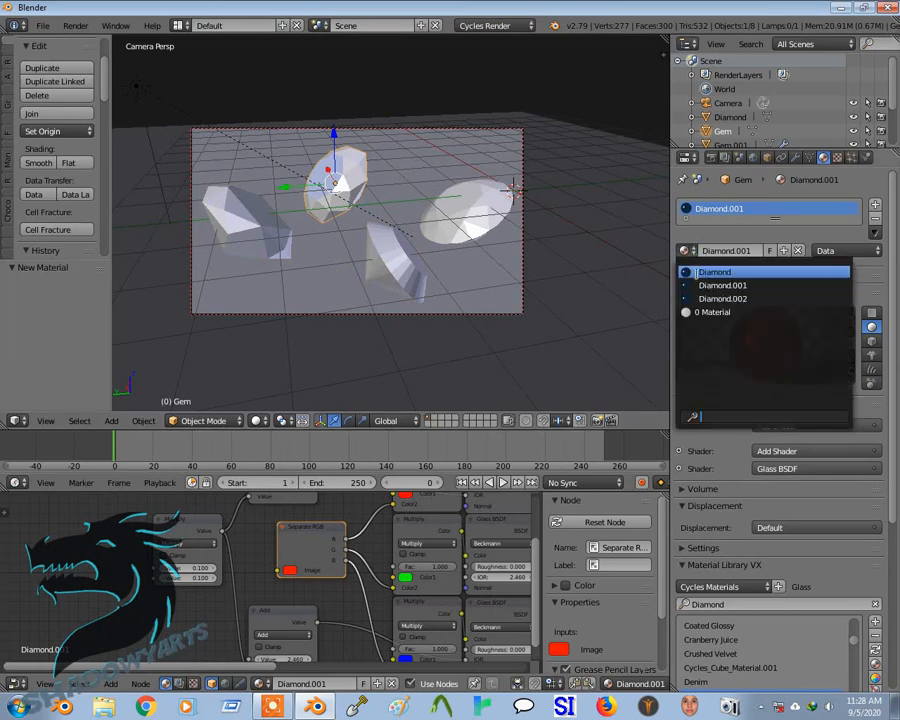
click(712, 272)
right_click(248, 217)
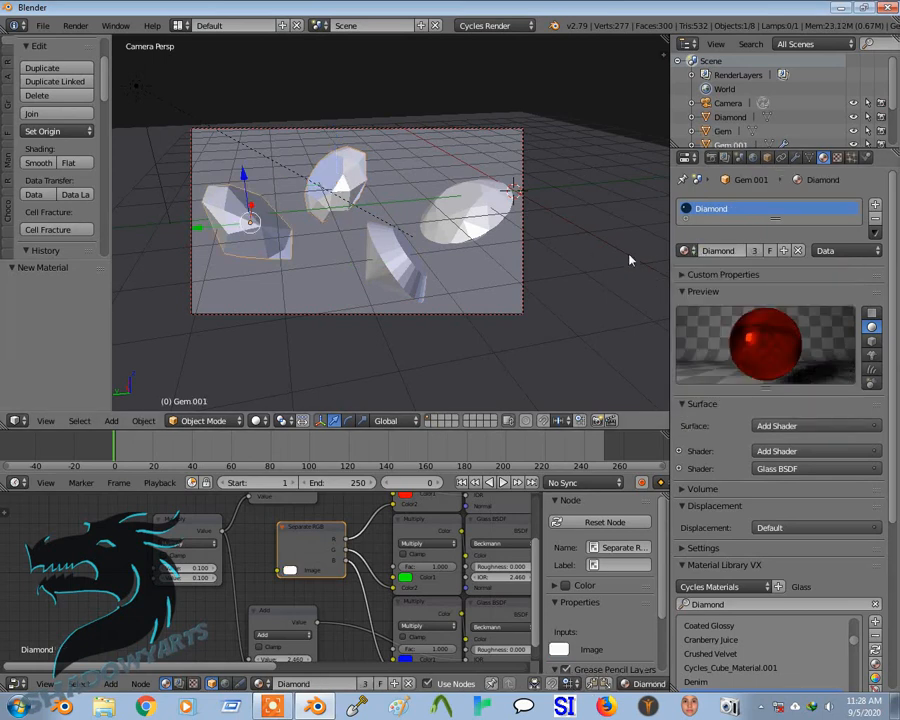
click(686, 250)
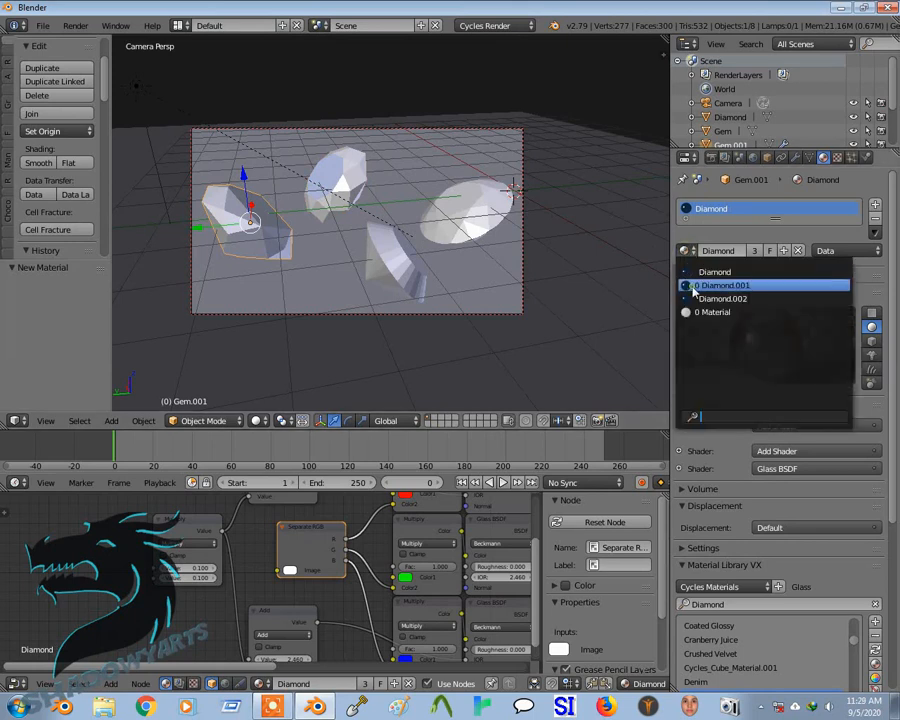
click(712, 285)
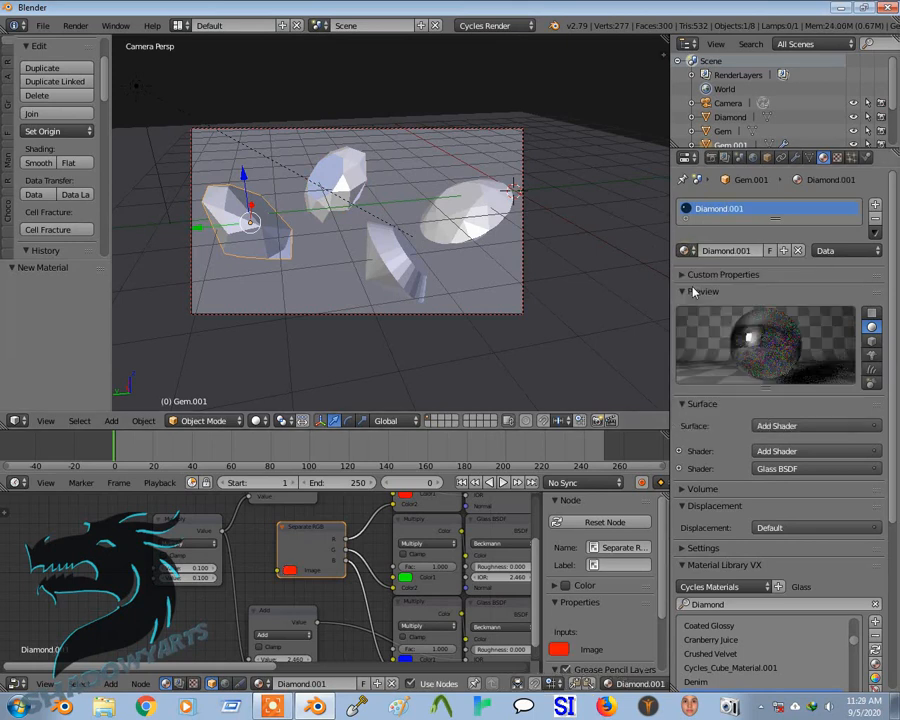
Check the materials assigned to the gems and render the scene from the camera at 50% of 1920 × 1080 px.
right_click(350, 187)
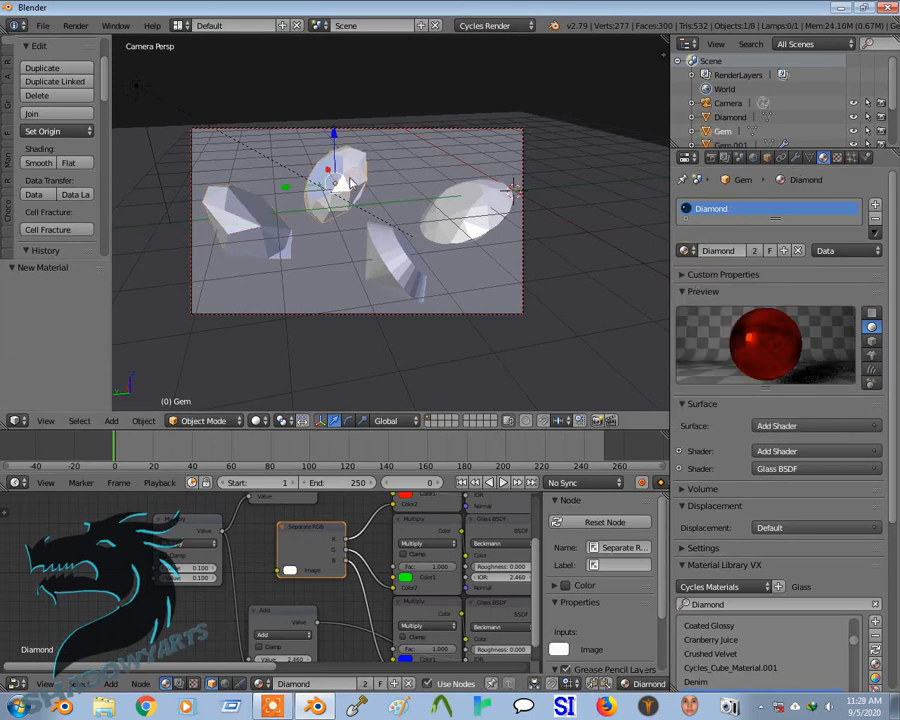
right_click(484, 210)
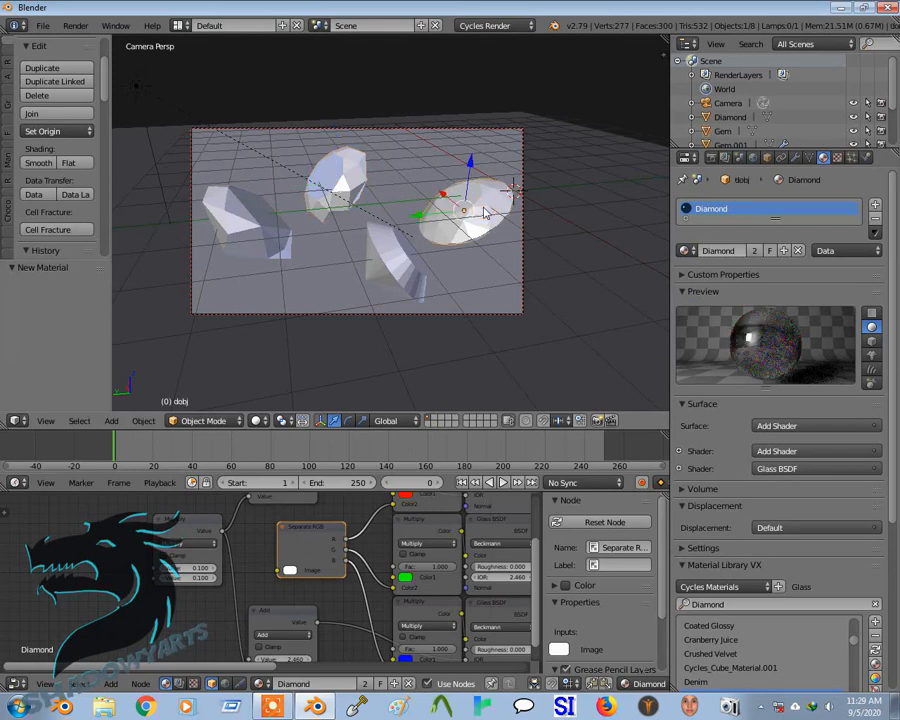
right_click(397, 262)
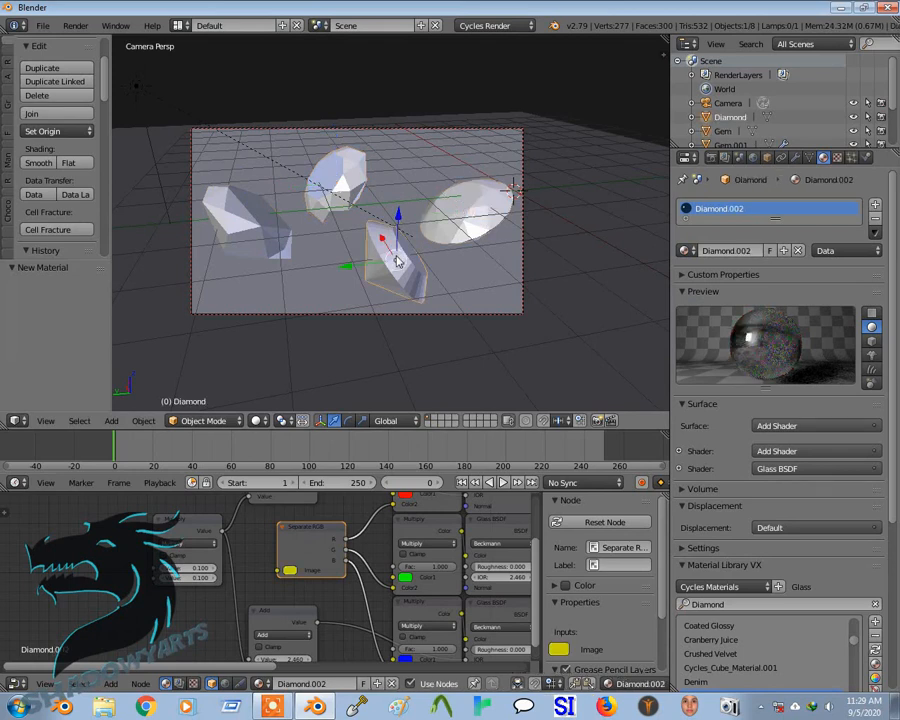
right_click(481, 212)
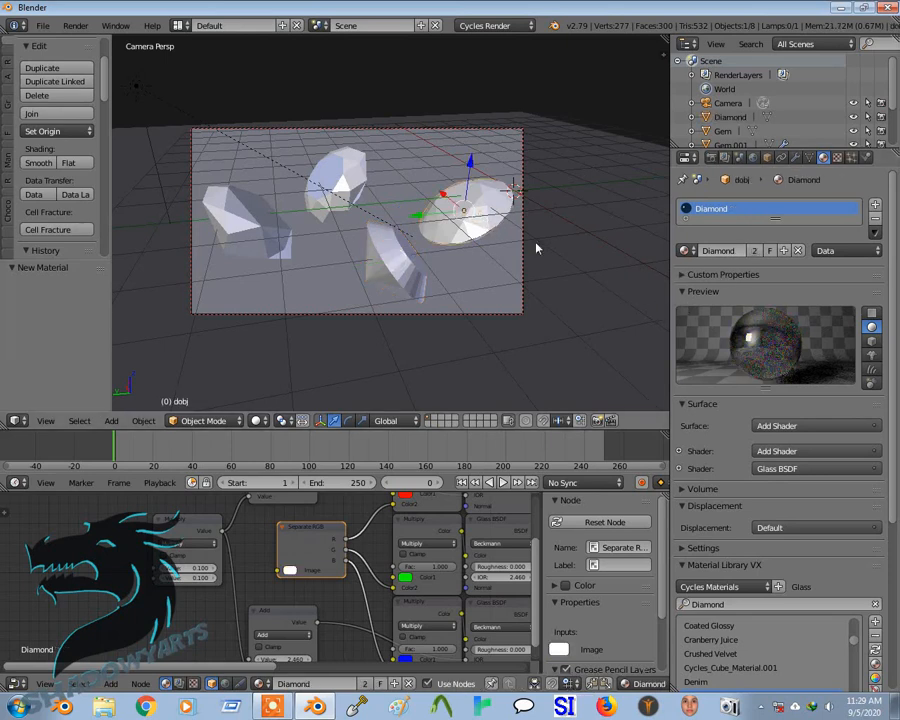
click(710, 158)
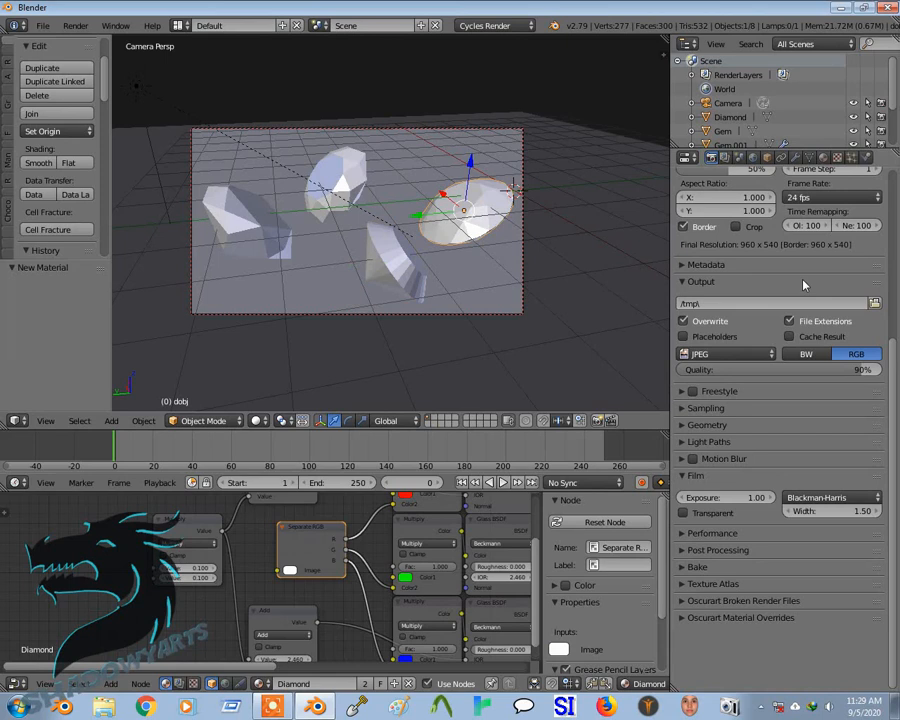
scroll(770, 285, up, 2)
scroll(717, 565, up, 4)
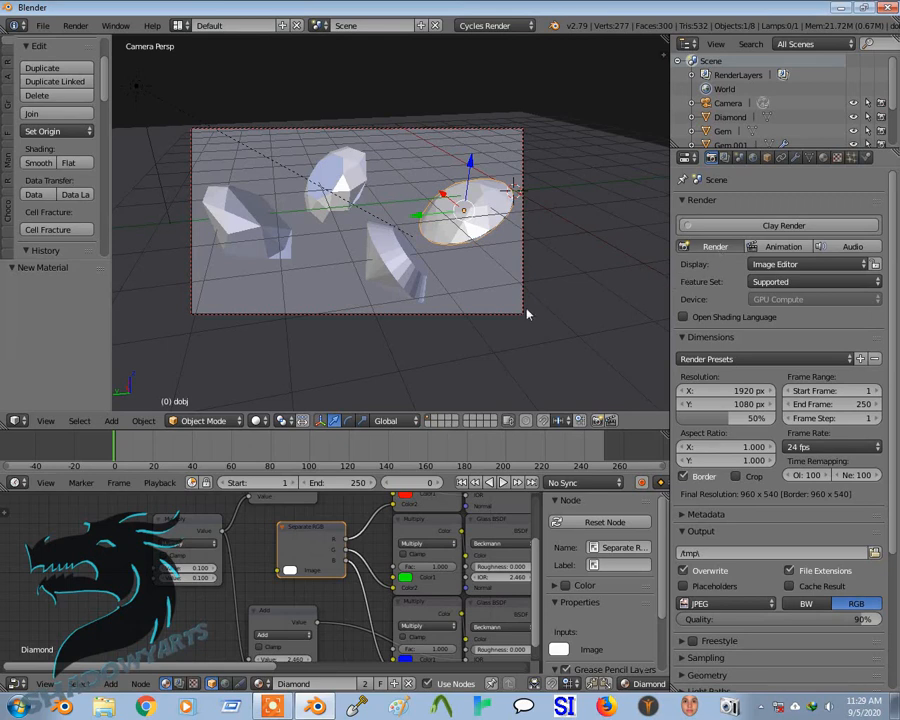
key(F12)
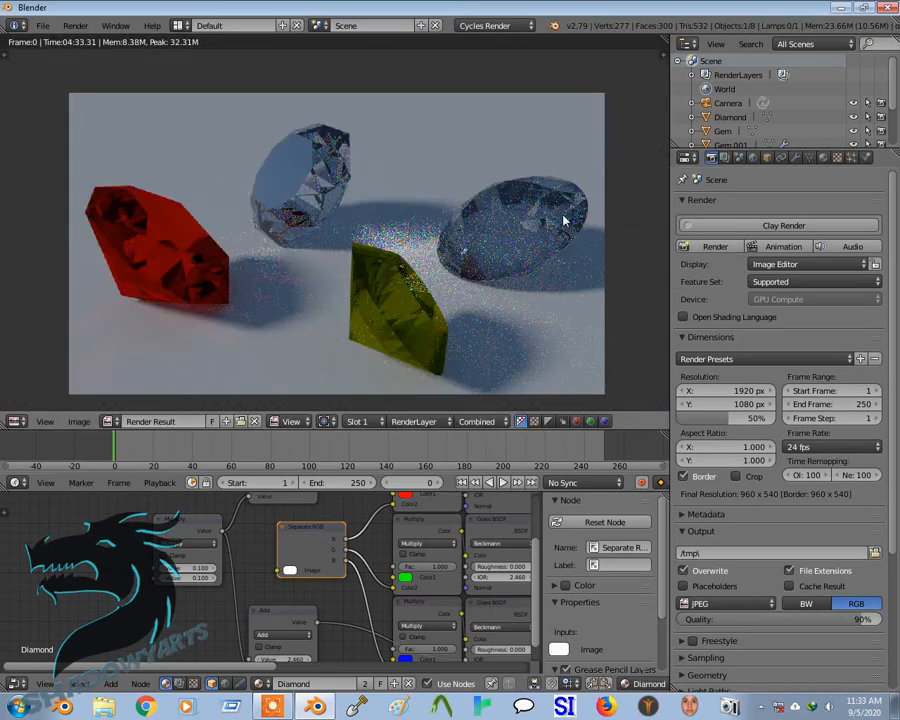
Inspect the render and save it to the Desktop as the JPEG image "diamonds from the turtorial.jpg".
scroll(563, 220, down, 6)
scroll(566, 227, up, 9)
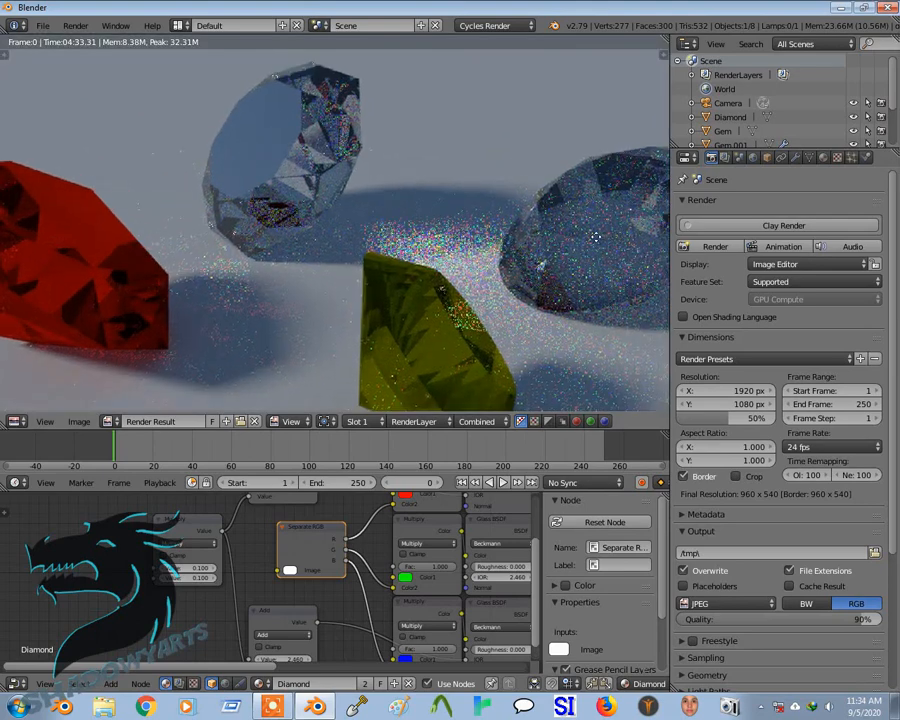
middle_drag(530, 225, 505, 222)
scroll(598, 248, down, 2)
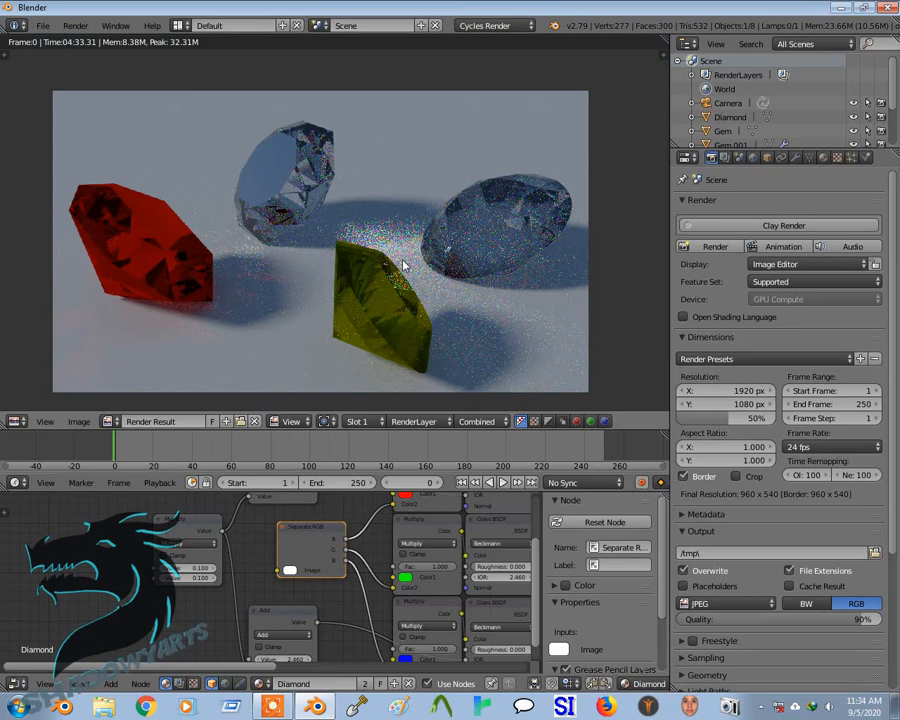
key(F3)
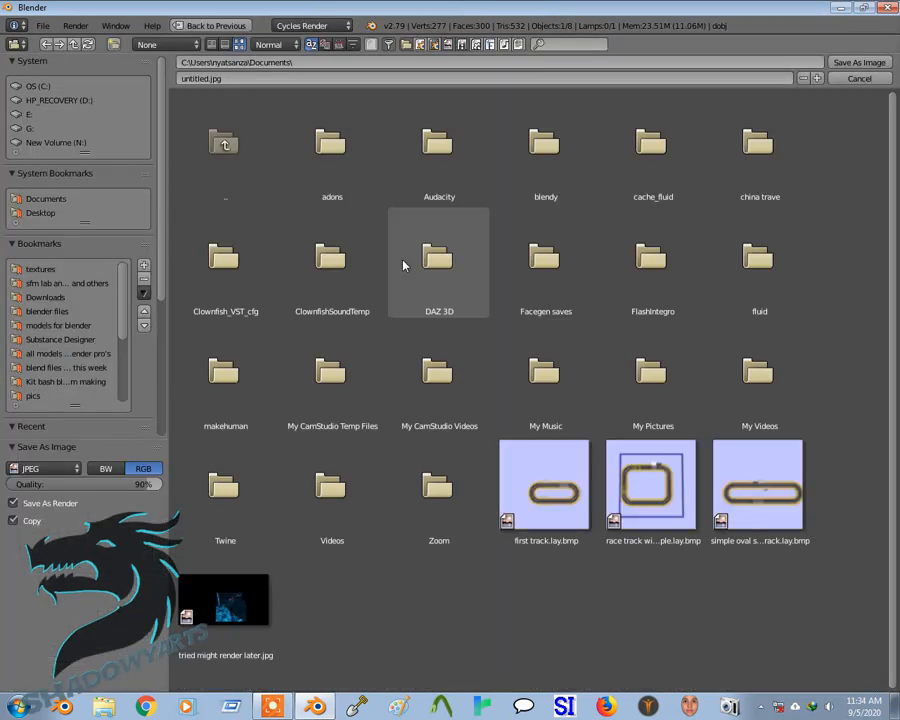
click(38, 213)
click(205, 79)
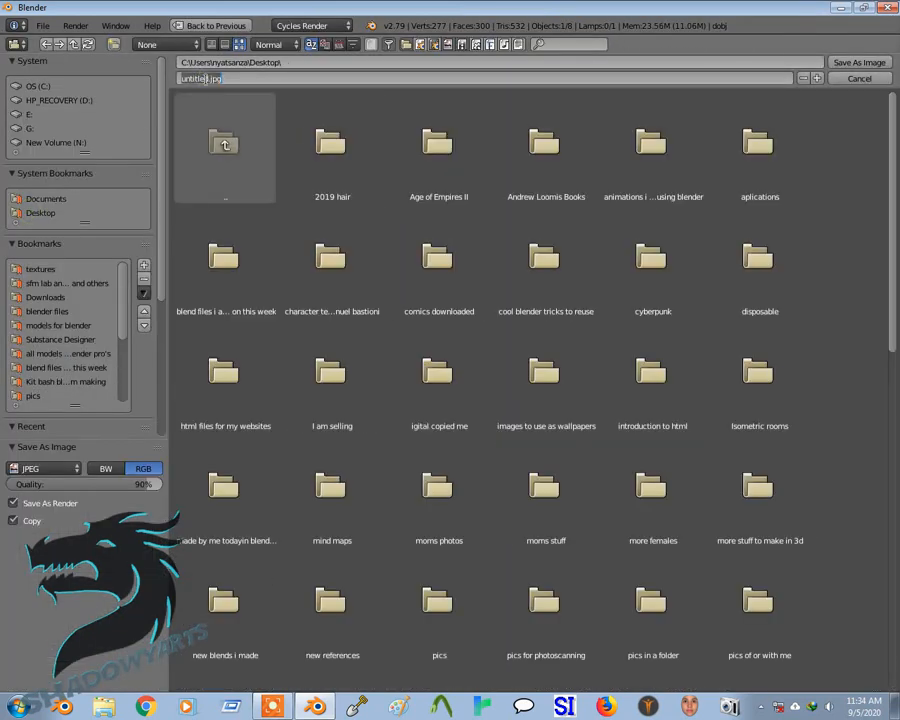
text(diamonds from)
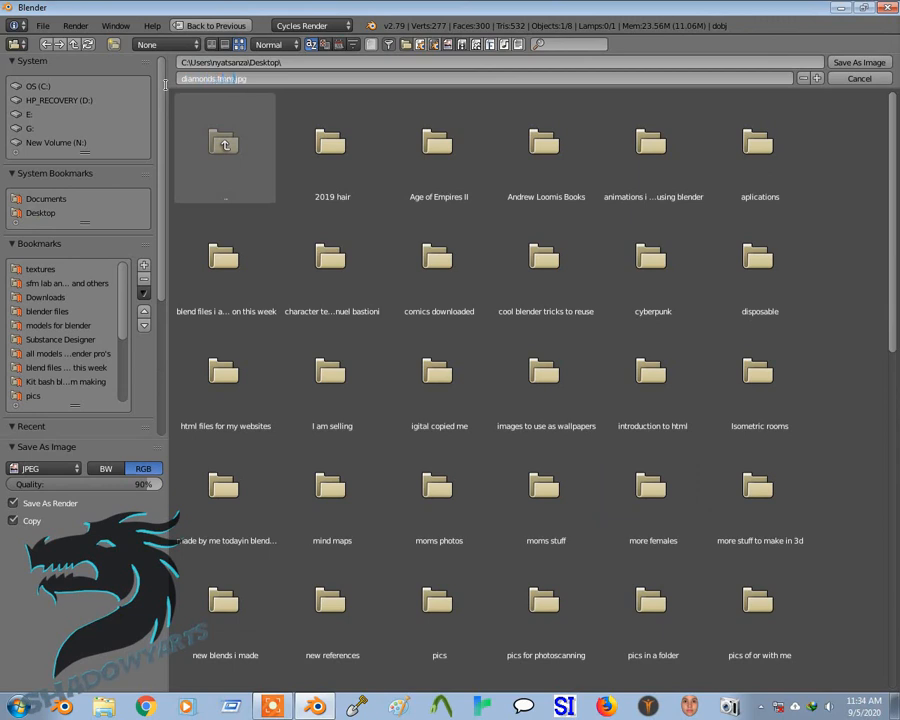
text(the turtoria)
key(Return)
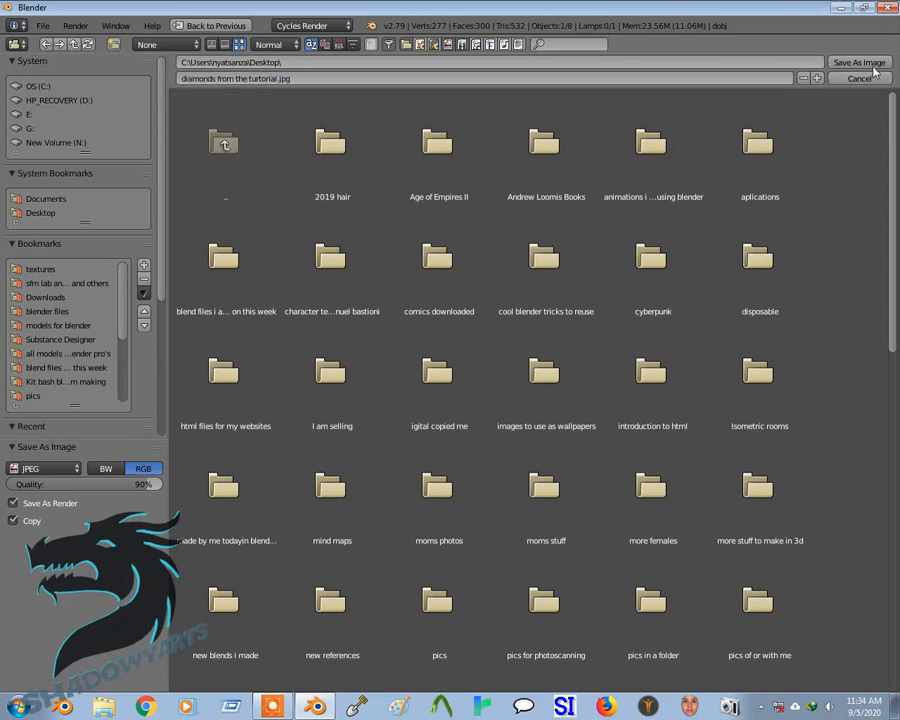
click(860, 62)
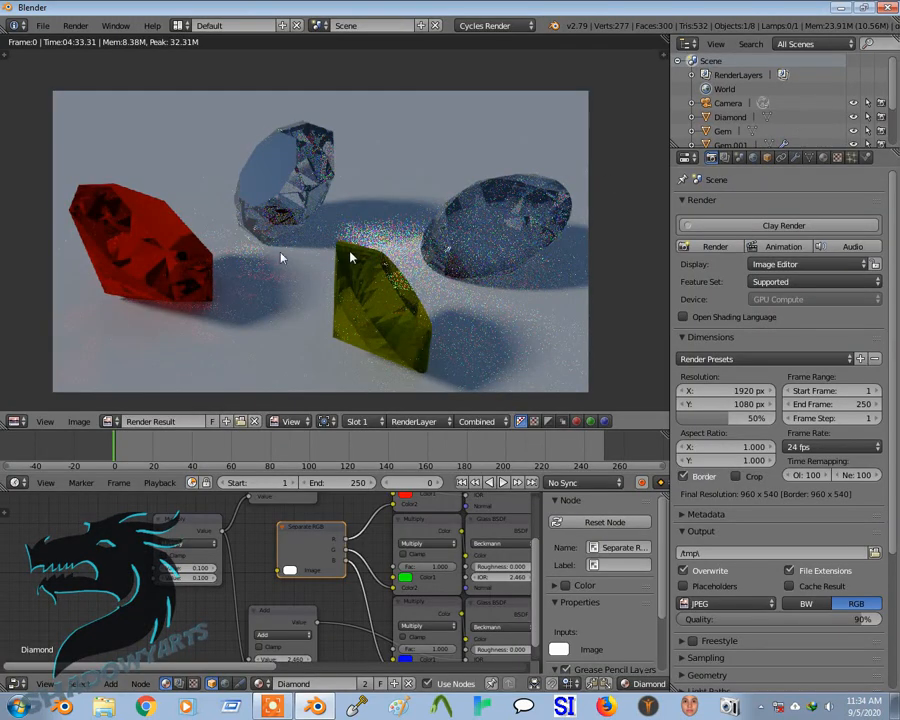
scroll(198, 262, up, 1)
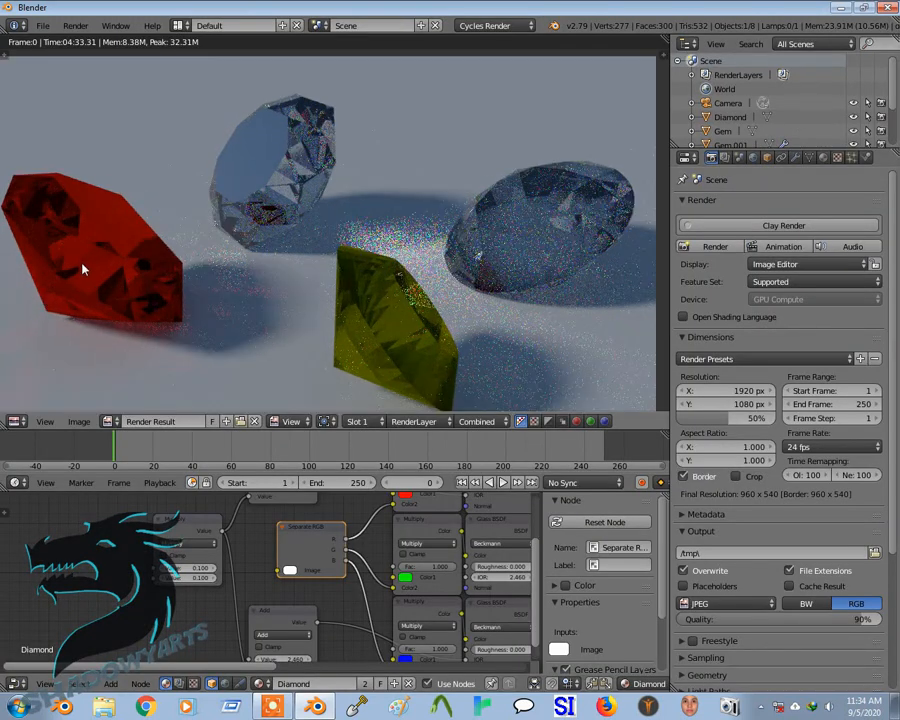
scroll(396, 365, down, 1)
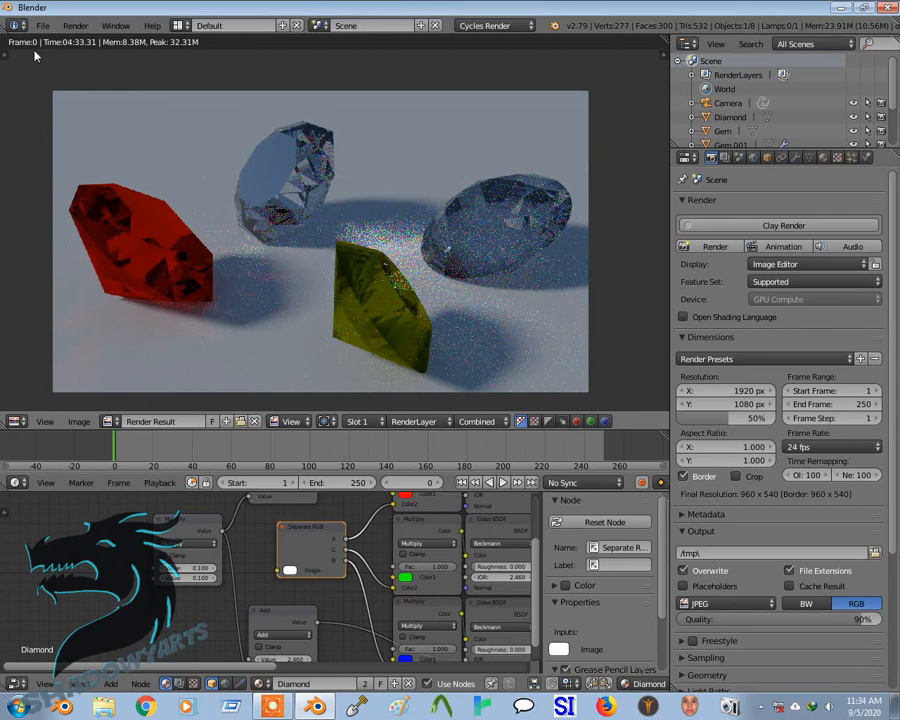
middle_drag(363, 551, 198, 598)
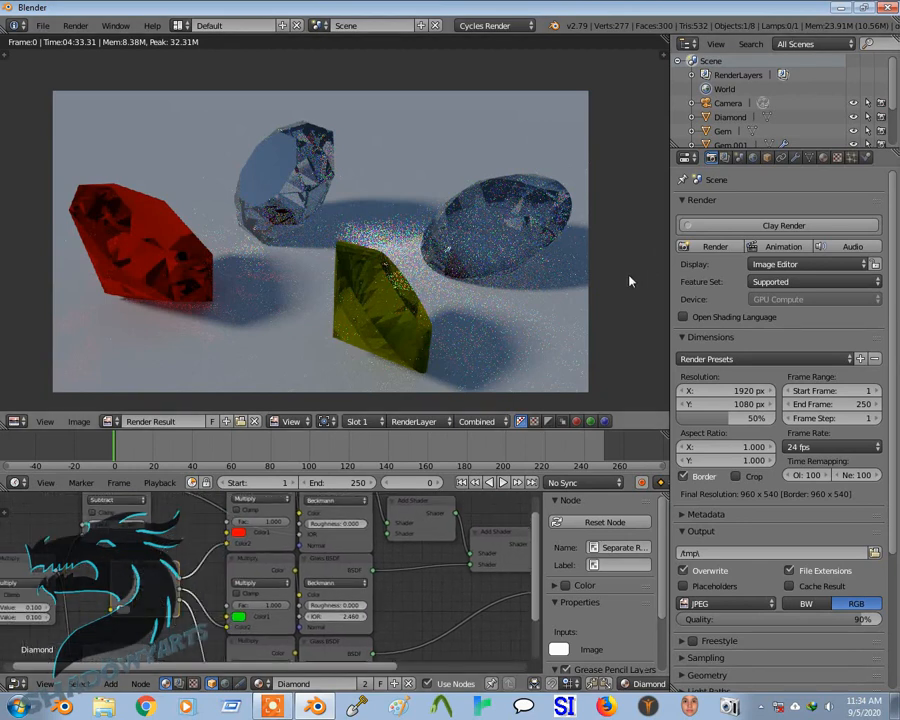